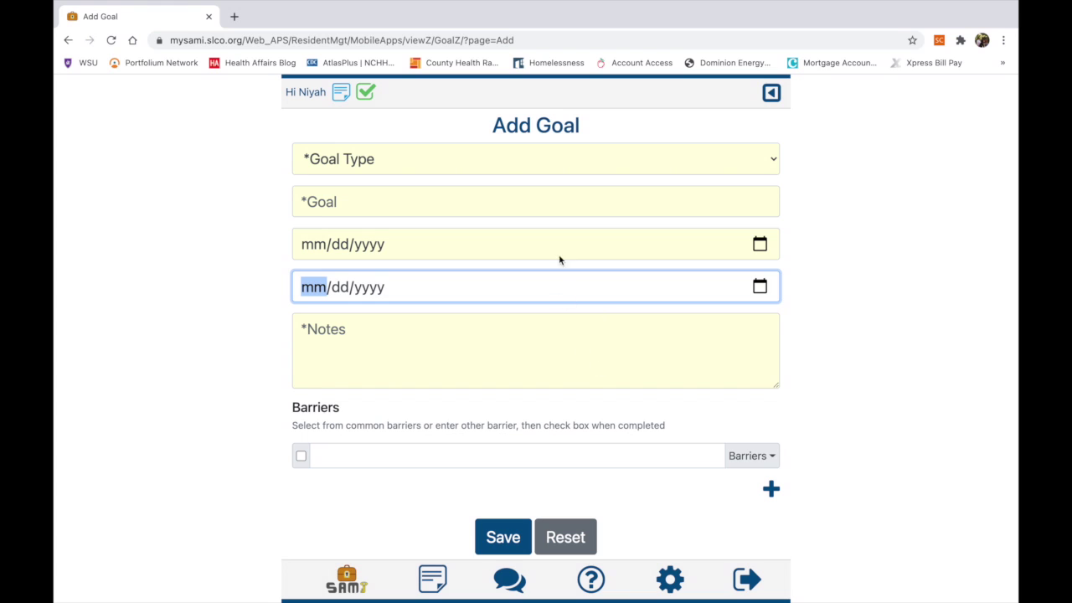
{"action": "left_click", "coordinate": [578, 354]}
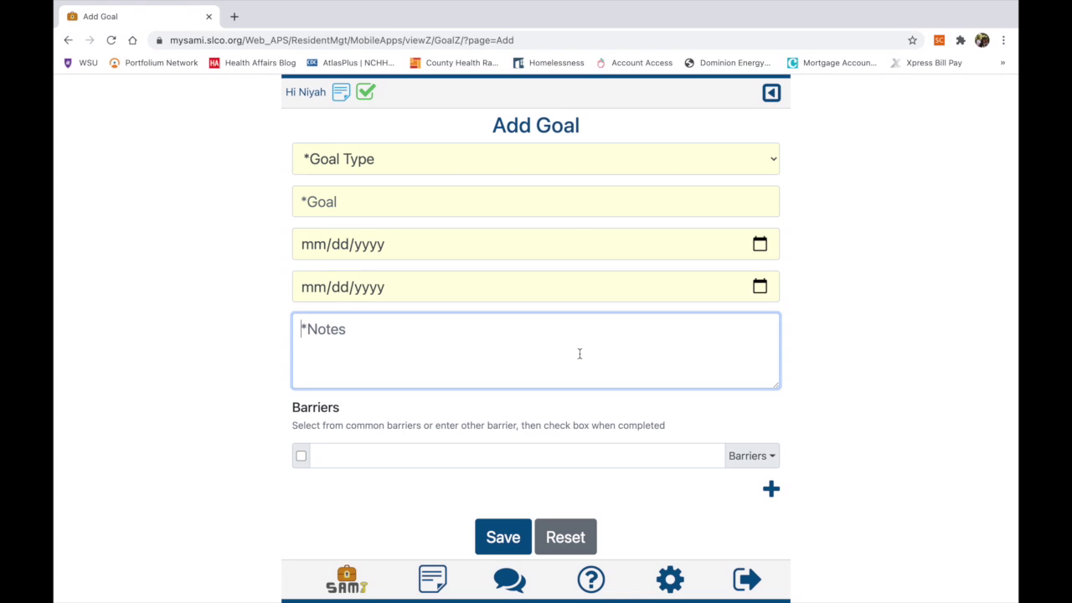
{"action": "left_click", "coordinate": [752, 457]}
{"action": "left_click", "coordinate": [863, 175]}
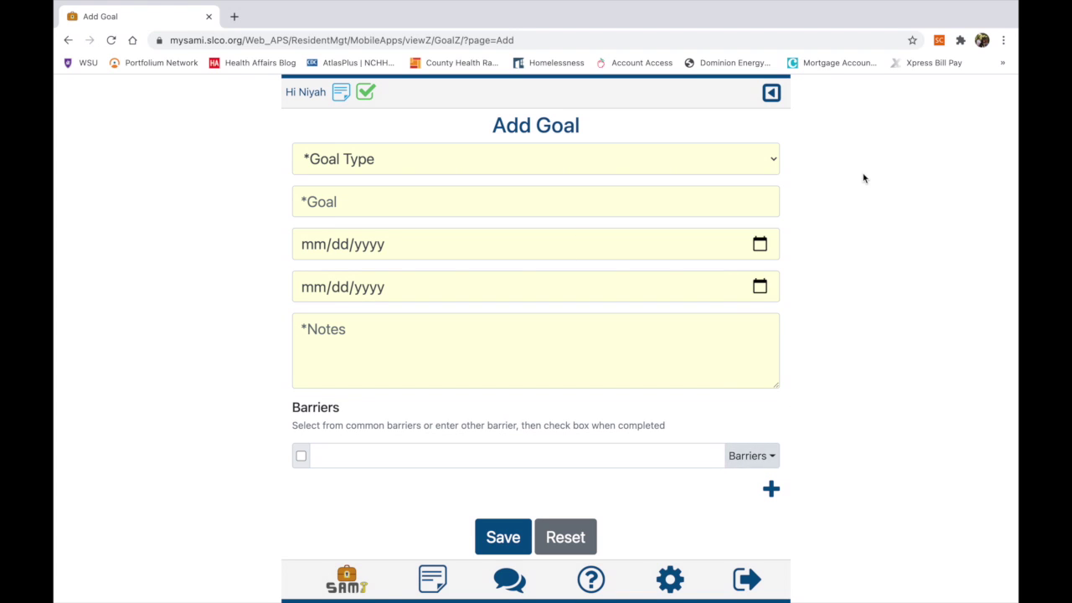
Step: Set the new goal's type to Health and enter "Lose weight to prevent diabetes (10 lbs)" as the goal
{"action": "left_click", "coordinate": [396, 168]}
{"action": "left_click", "coordinate": [378, 272]}
{"action": "left_click", "coordinate": [376, 203]}
{"action": "type", "text": "Lose weight to prevent diabetes (10 lbs"}
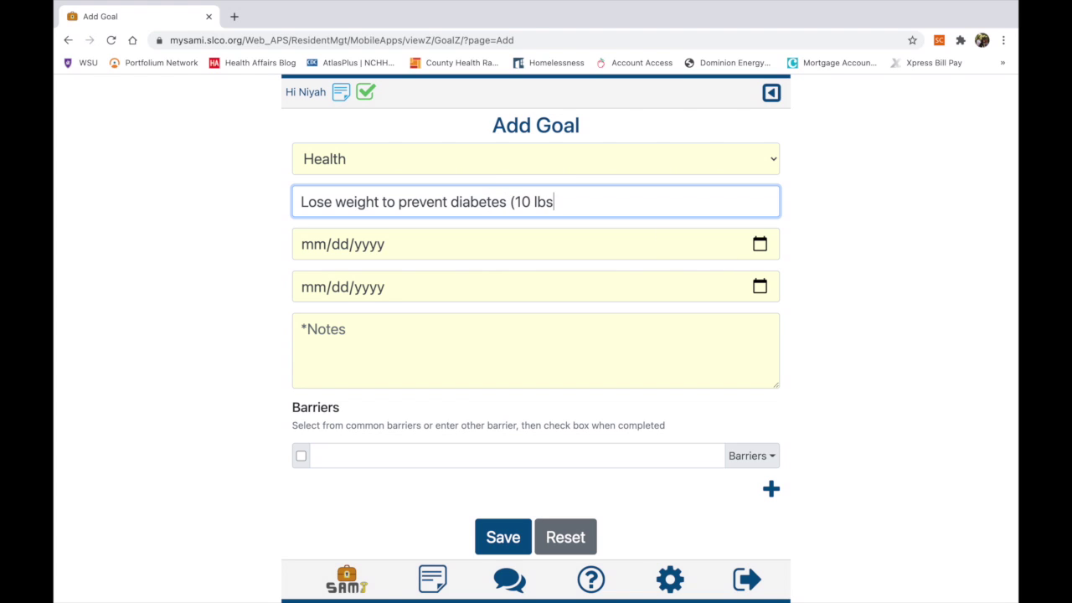
{"action": "key", "text": "Tab"}
Step: Set the goal's estimated start date to 02/12/2021 and its estimated completion date to 04/12/2021
{"action": "left_click", "coordinate": [760, 243]}
{"action": "left_click", "coordinate": [402, 337]}
{"action": "left_click", "coordinate": [761, 292]}
{"action": "left_click", "coordinate": [421, 318]}
{"action": "left_click", "coordinate": [421, 318]}
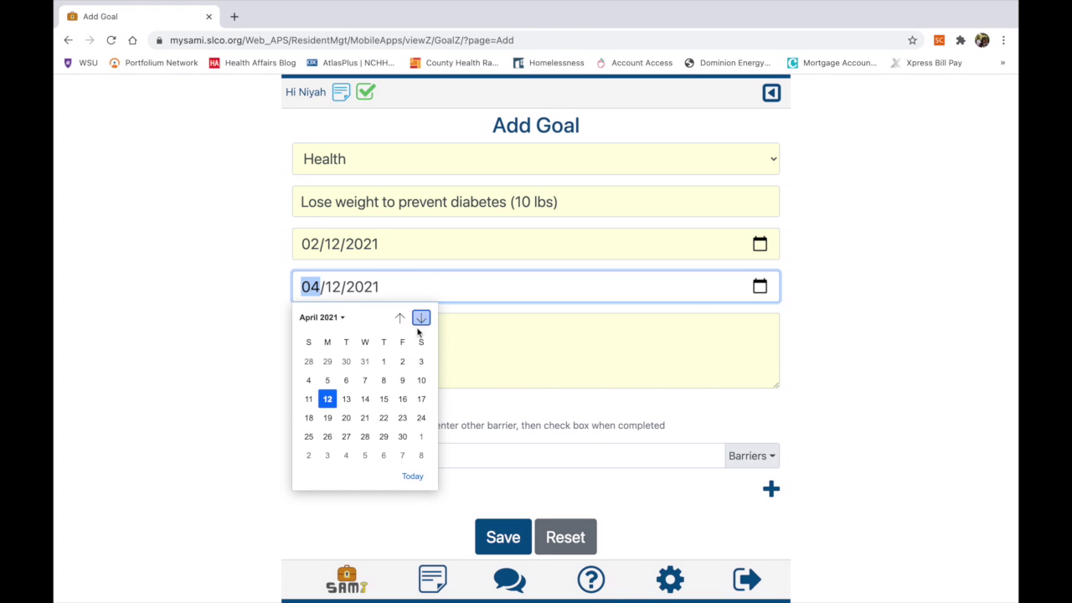
{"action": "left_click", "coordinate": [327, 400]}
Step: Fill in notes on working with the named helpers to lose weight and achieve a healthy lifestyle, eating out once a week and getting 10,000 steps per day
{"action": "left_click", "coordinate": [391, 342]}
{"action": "type", "text": "Working with Dr. Baker and Jen to lose weight and ac"}
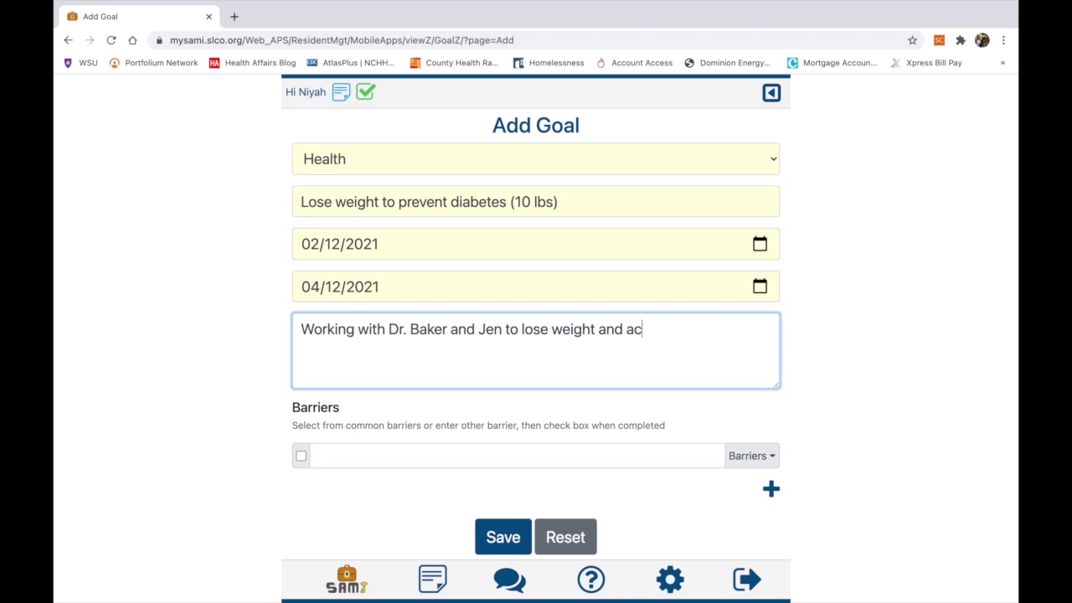
{"action": "type", "text": "style."}
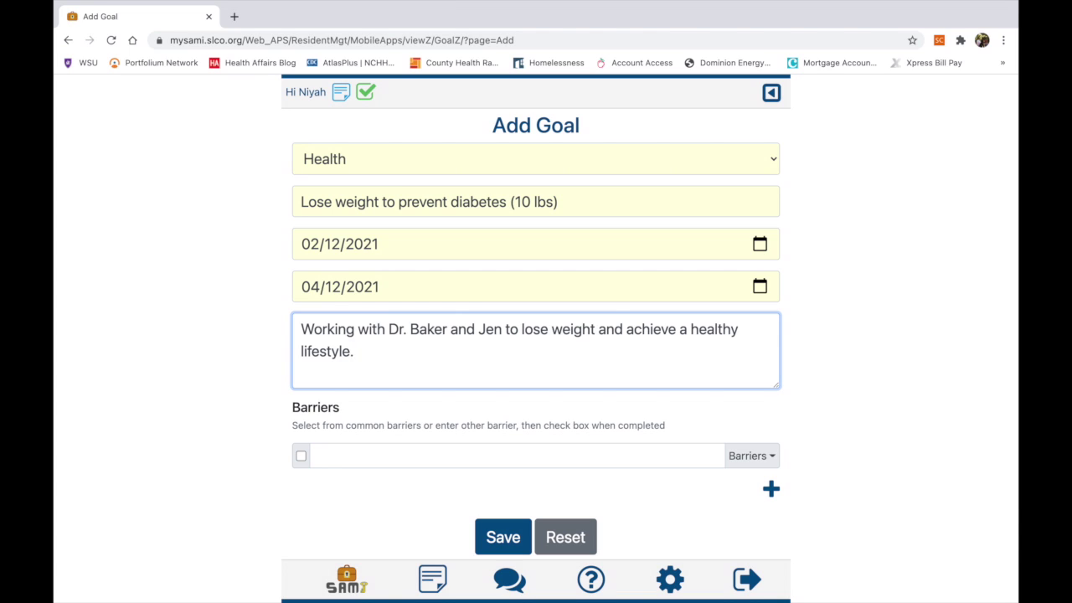
{"action": "type", "text": " Eat out once a week. Get 10,000 steps per day."}
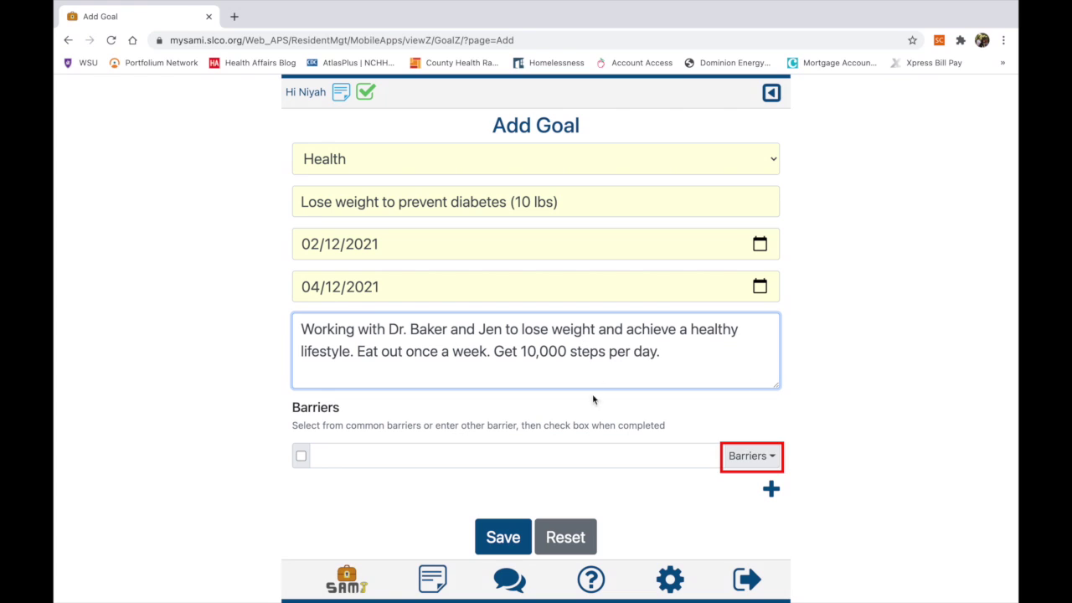
Step: Add Transportation and Child Care as barriers marked completed, and save the goal
{"action": "left_click", "coordinate": [751, 456]}
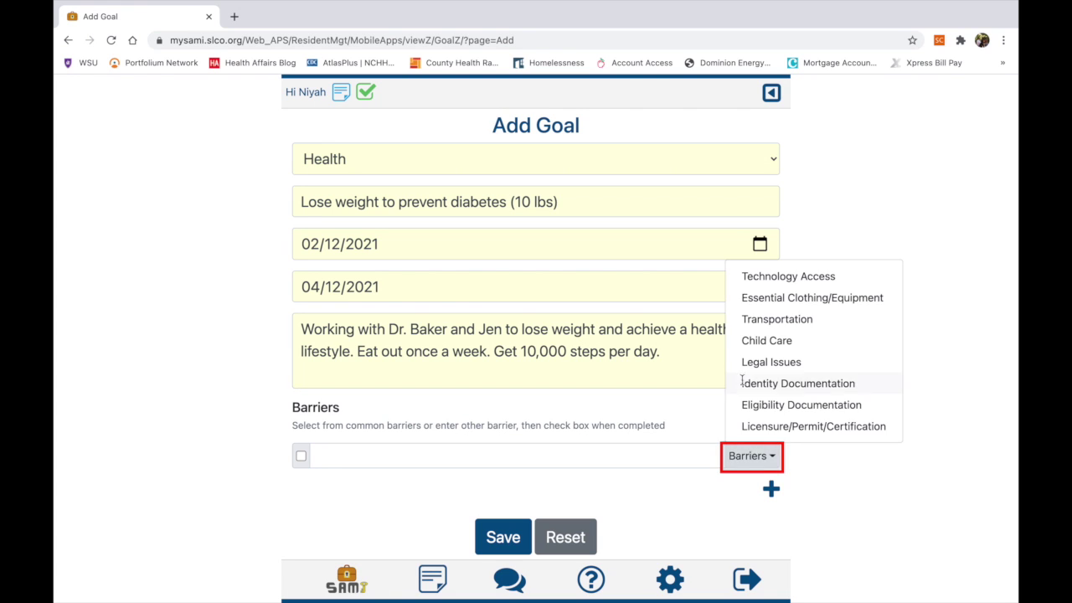
{"action": "left_click", "coordinate": [776, 318]}
{"action": "left_click", "coordinate": [751, 492]}
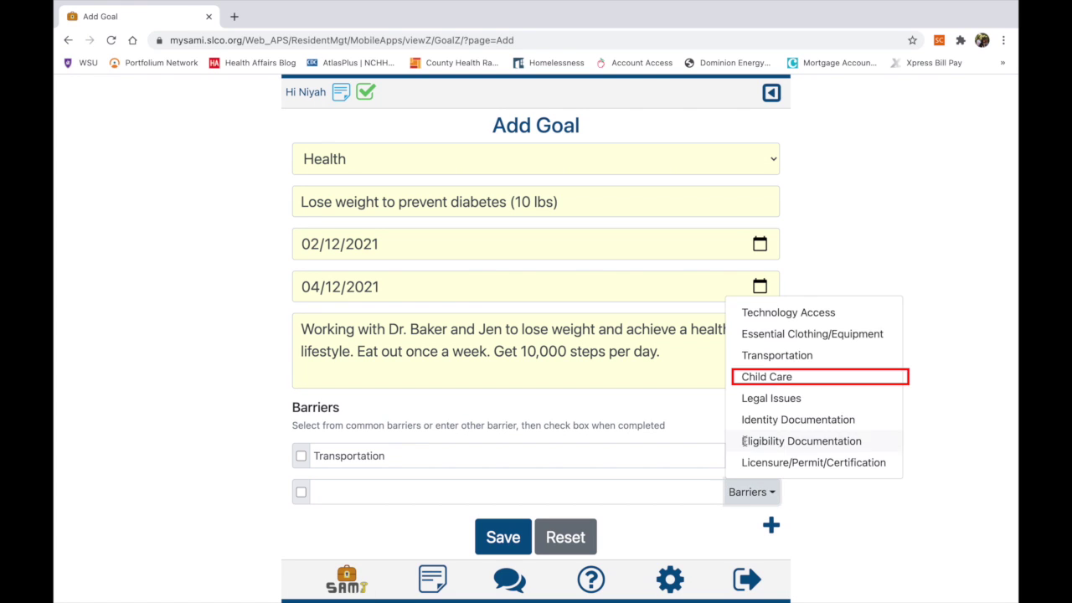
{"action": "left_click", "coordinate": [766, 377]}
{"action": "left_click", "coordinate": [301, 455]}
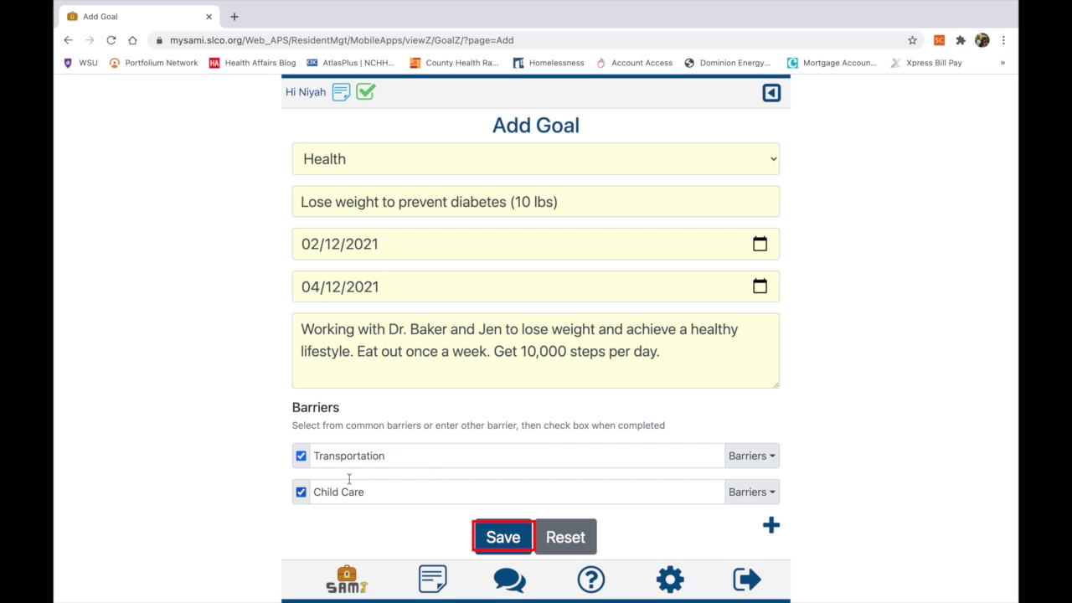
{"action": "left_click", "coordinate": [502, 546]}
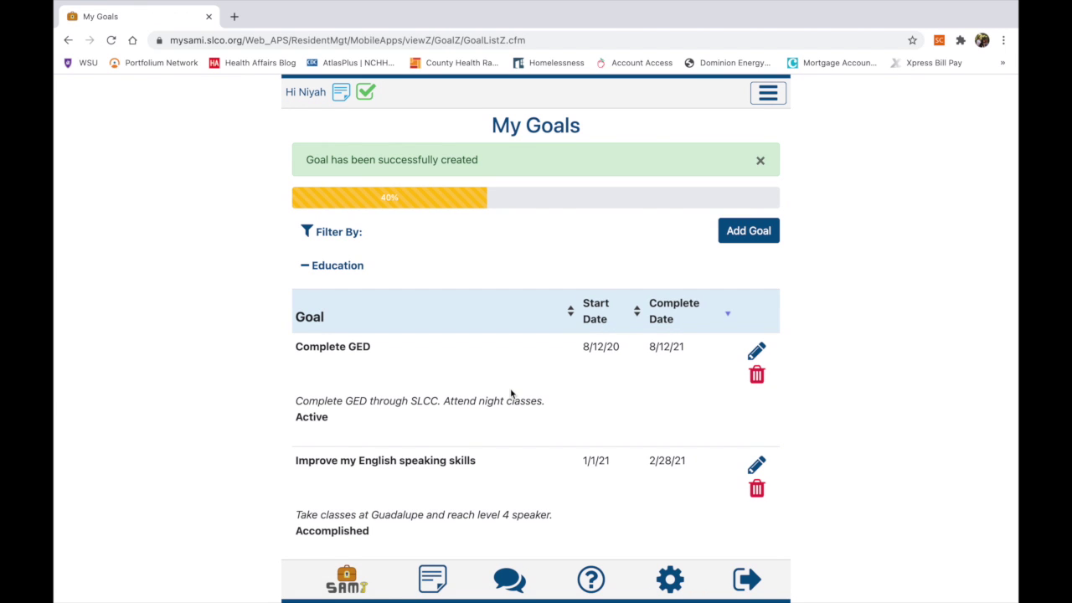
Step: Review the goals in each category on the goals page, including the new Health goal
{"action": "scroll", "coordinate": [510, 394], "scroll_direction": "down", "scroll_amount": 3}
{"action": "scroll", "coordinate": [511, 393], "scroll_direction": "down", "scroll_amount": 6}
{"action": "scroll", "coordinate": [511, 394], "scroll_direction": "up", "scroll_amount": 4}
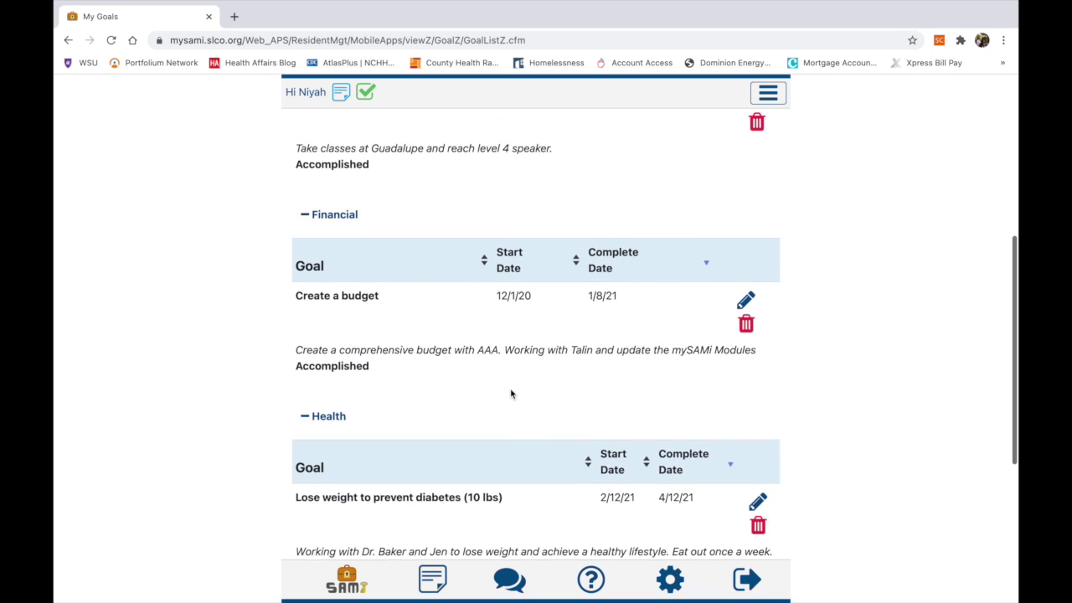
{"action": "scroll", "coordinate": [510, 393], "scroll_direction": "up", "scroll_amount": 3}
{"action": "scroll", "coordinate": [512, 394], "scroll_direction": "up", "scroll_amount": 2}
{"action": "scroll", "coordinate": [512, 395], "scroll_direction": "down", "scroll_amount": 5}
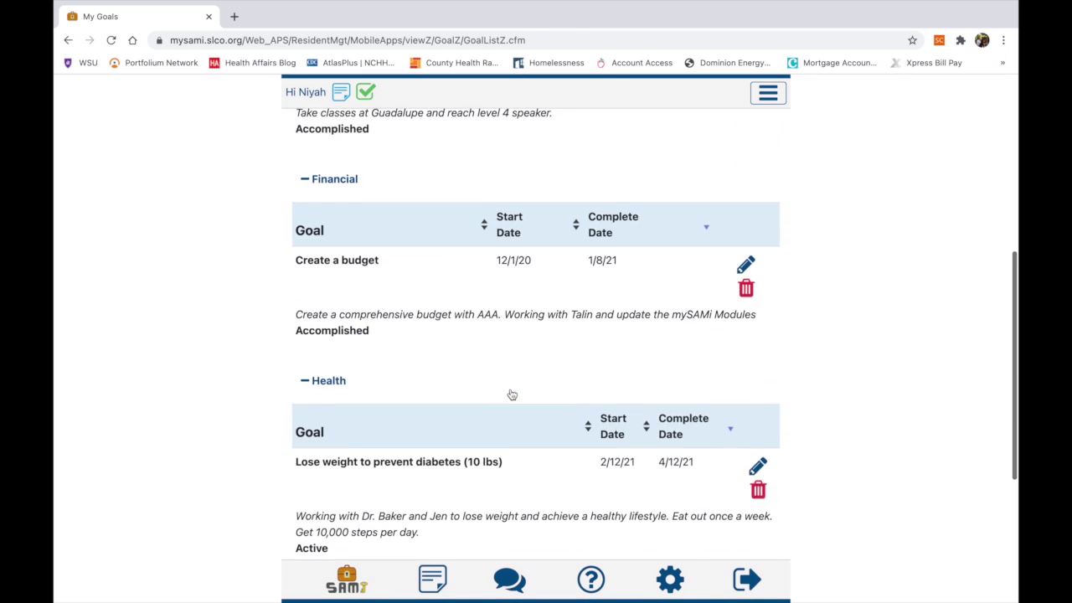
{"action": "scroll", "coordinate": [512, 395], "scroll_direction": "down", "scroll_amount": 2}
Step: Jump to the Education goals and to the Health goals using the category shortcuts
{"action": "left_click", "coordinate": [768, 92]}
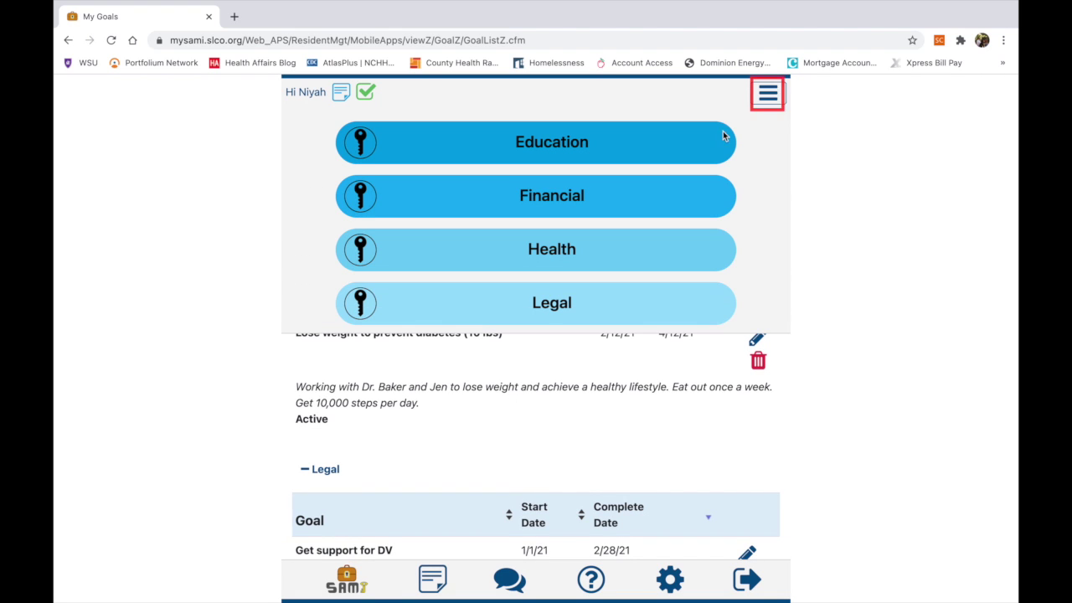
{"action": "left_click", "coordinate": [647, 142]}
{"action": "left_click", "coordinate": [768, 94]}
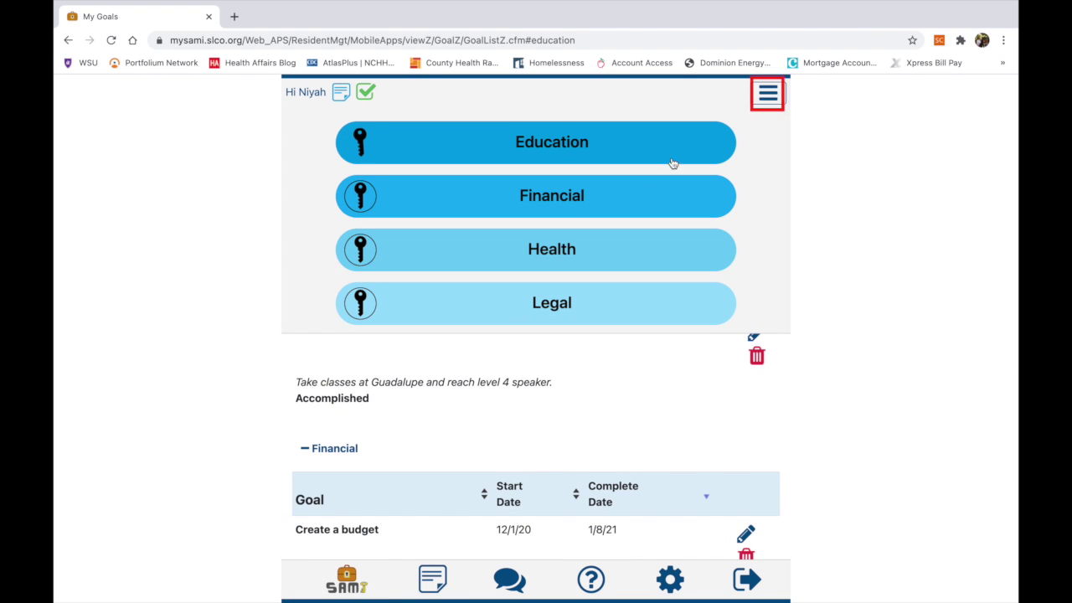
{"action": "left_click", "coordinate": [592, 248]}
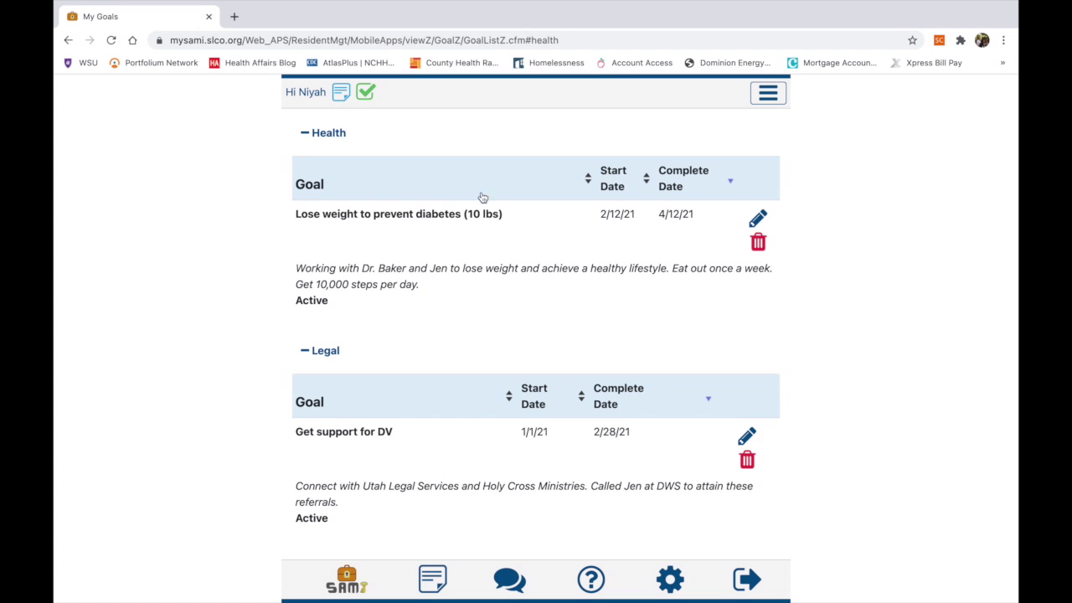
Step: Sort the Education goals by their start and complete dates and by goal name
{"action": "scroll", "coordinate": [482, 196], "scroll_direction": "up", "scroll_amount": 10}
{"action": "left_click", "coordinate": [668, 249]}
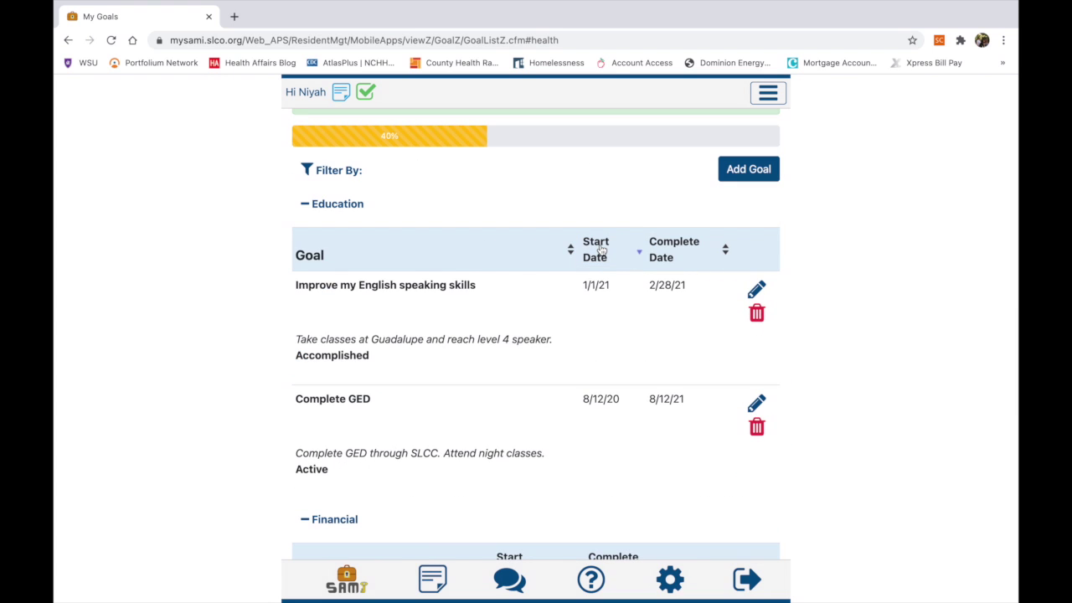
{"action": "left_click", "coordinate": [668, 250]}
{"action": "left_click", "coordinate": [443, 254]}
Step: Delete the Legal goal "Get support for DV" and confirm its deletion
{"action": "scroll", "coordinate": [524, 394], "scroll_direction": "down", "scroll_amount": 3}
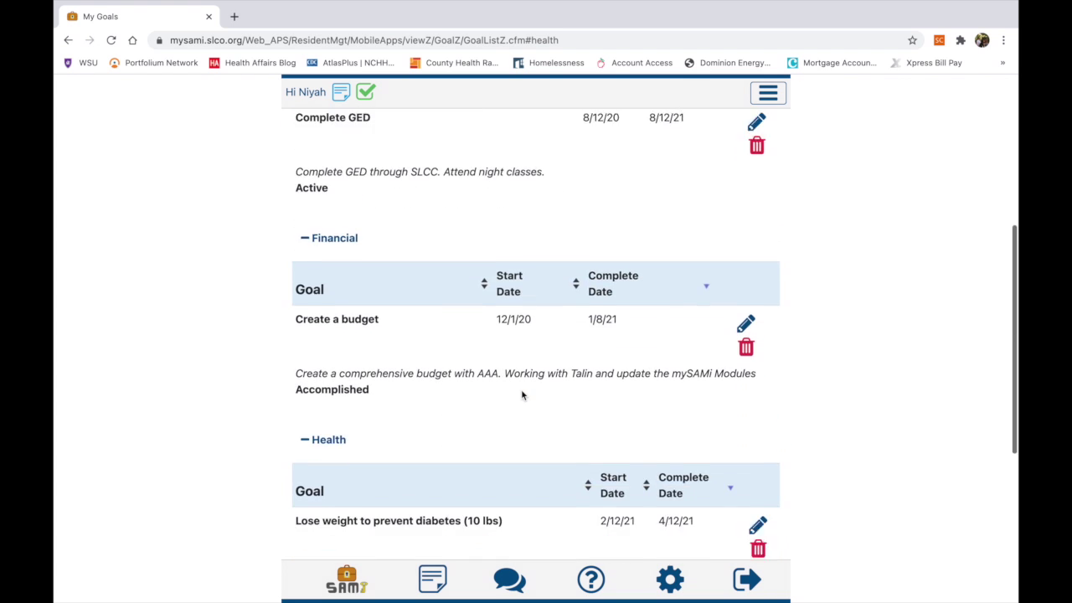
{"action": "scroll", "coordinate": [522, 396], "scroll_direction": "down", "scroll_amount": 3}
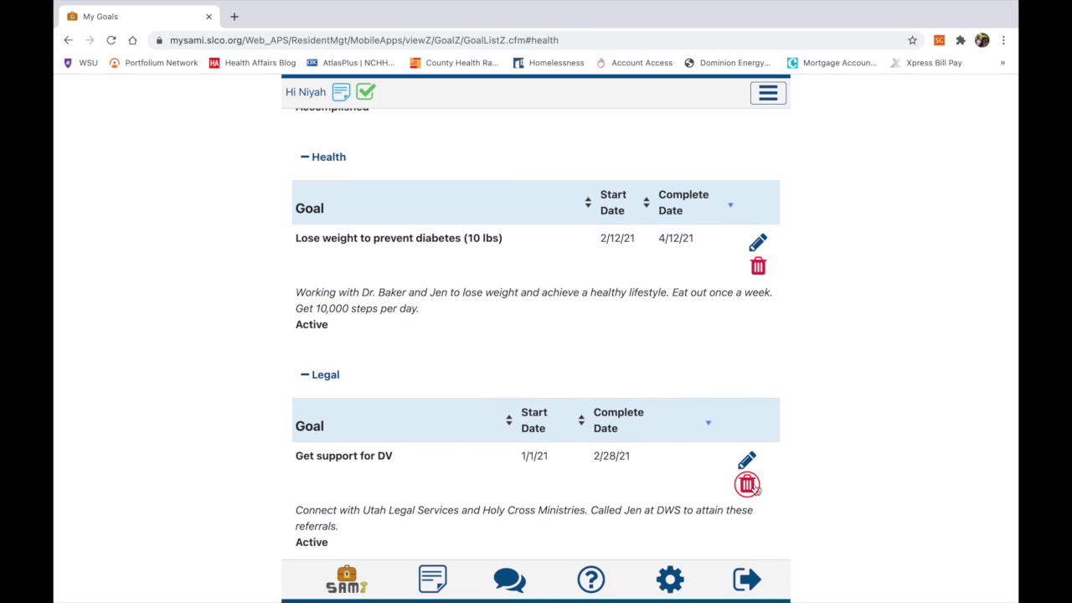
{"action": "left_click", "coordinate": [748, 485]}
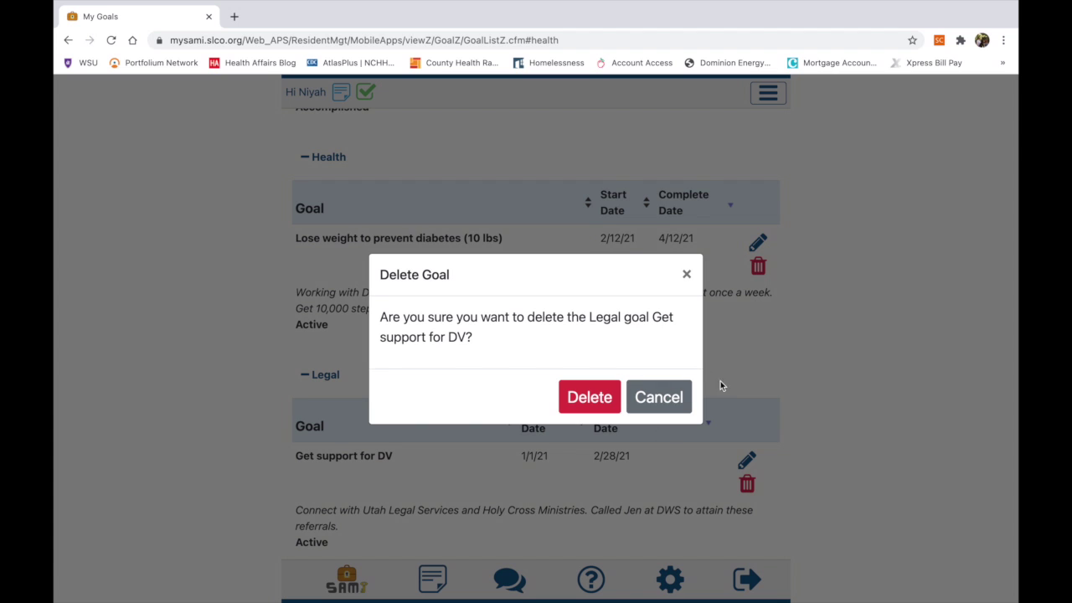
{"action": "left_click", "coordinate": [673, 406]}
{"action": "left_click", "coordinate": [740, 480]}
{"action": "left_click", "coordinate": [589, 379]}
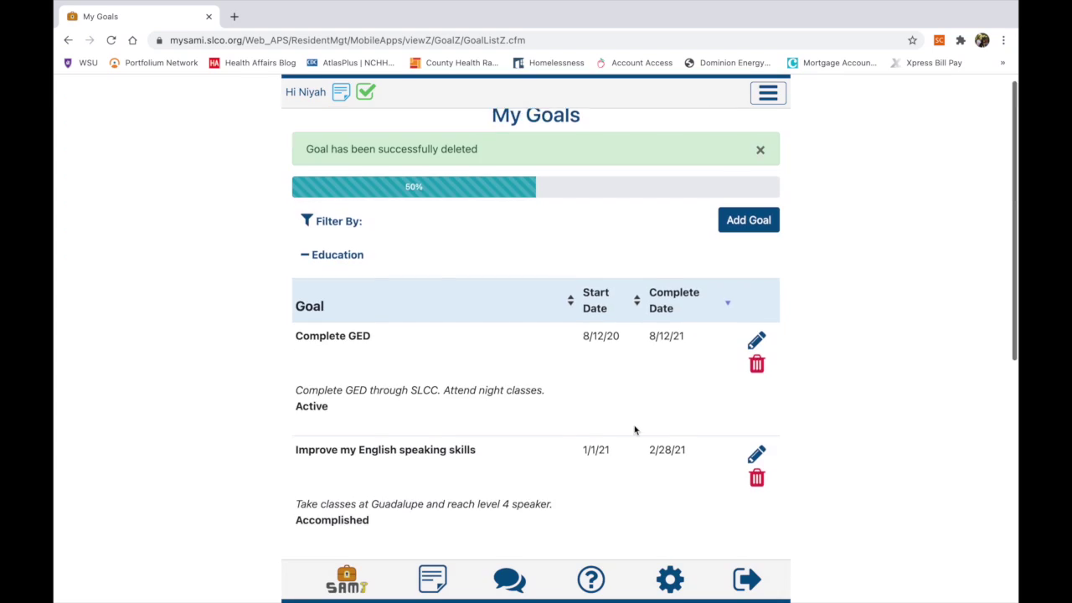
Step: Edit the Complete GED goal to set its Date Dropped to 02/12/2021, and save it
{"action": "left_click", "coordinate": [756, 467]}
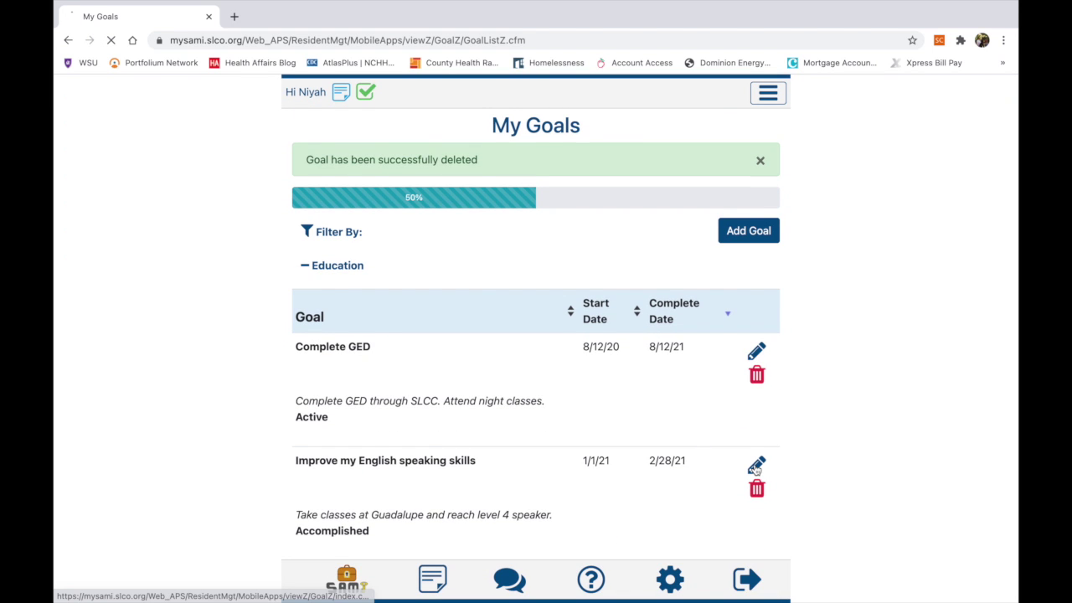
{"action": "left_click", "coordinate": [756, 304]}
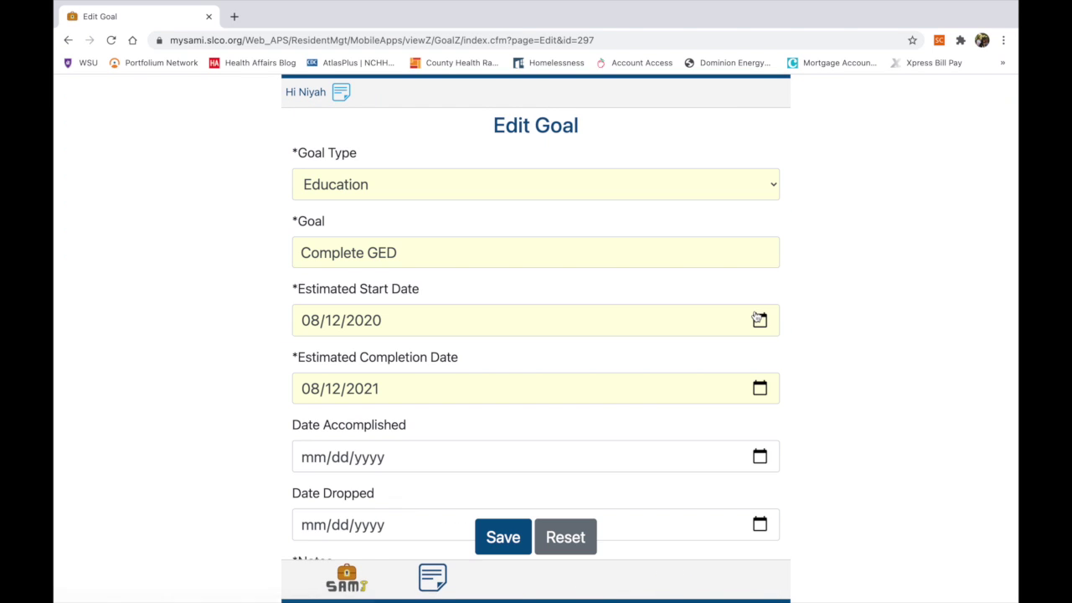
{"action": "scroll", "coordinate": [546, 404], "scroll_direction": "down", "scroll_amount": 5}
{"action": "scroll", "coordinate": [413, 324], "scroll_direction": "up", "scroll_amount": 5}
{"action": "scroll", "coordinate": [414, 324], "scroll_direction": "down", "scroll_amount": 3}
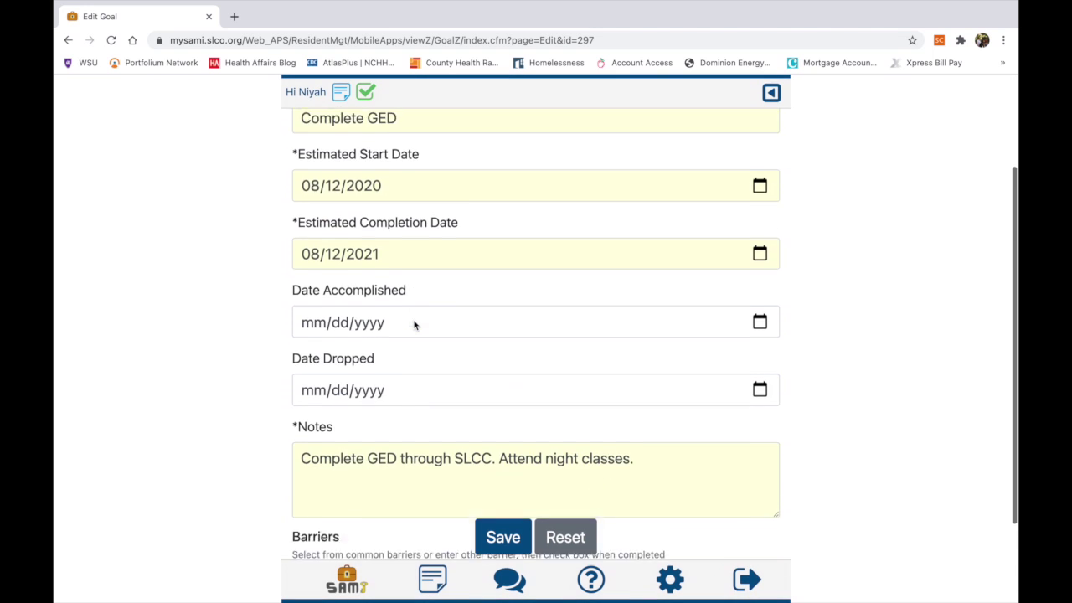
{"action": "left_click", "coordinate": [759, 277]}
{"action": "left_click", "coordinate": [399, 371]}
{"action": "left_click", "coordinate": [505, 540]}
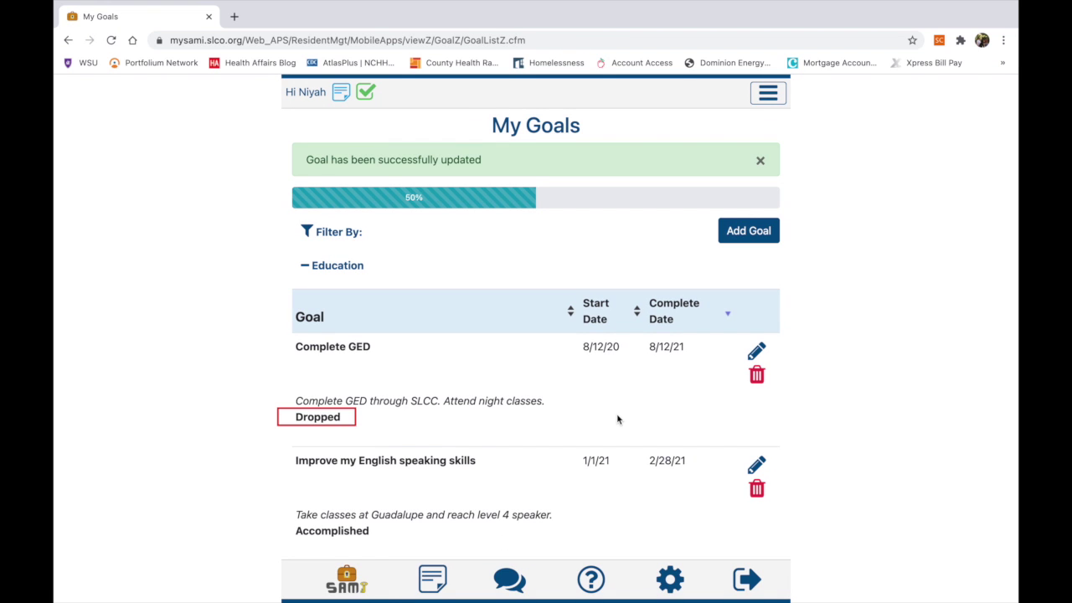
Step: Reopen the Complete GED goal for editing and set its Date Accomplished to 02/12/2021
{"action": "scroll", "coordinate": [617, 419], "scroll_direction": "down", "scroll_amount": 3}
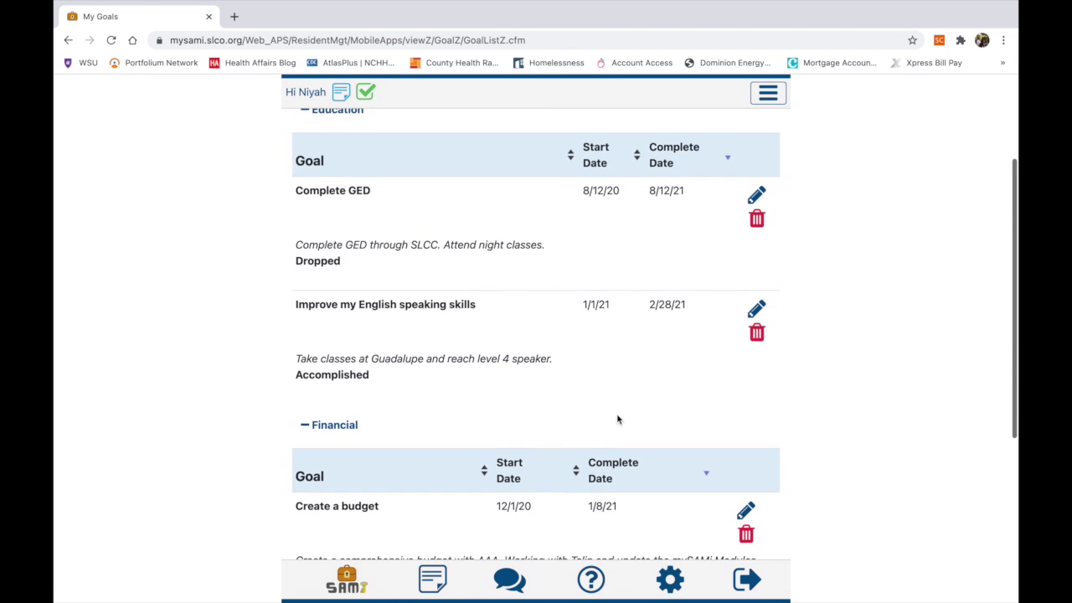
{"action": "scroll", "coordinate": [617, 420], "scroll_direction": "up", "scroll_amount": 3}
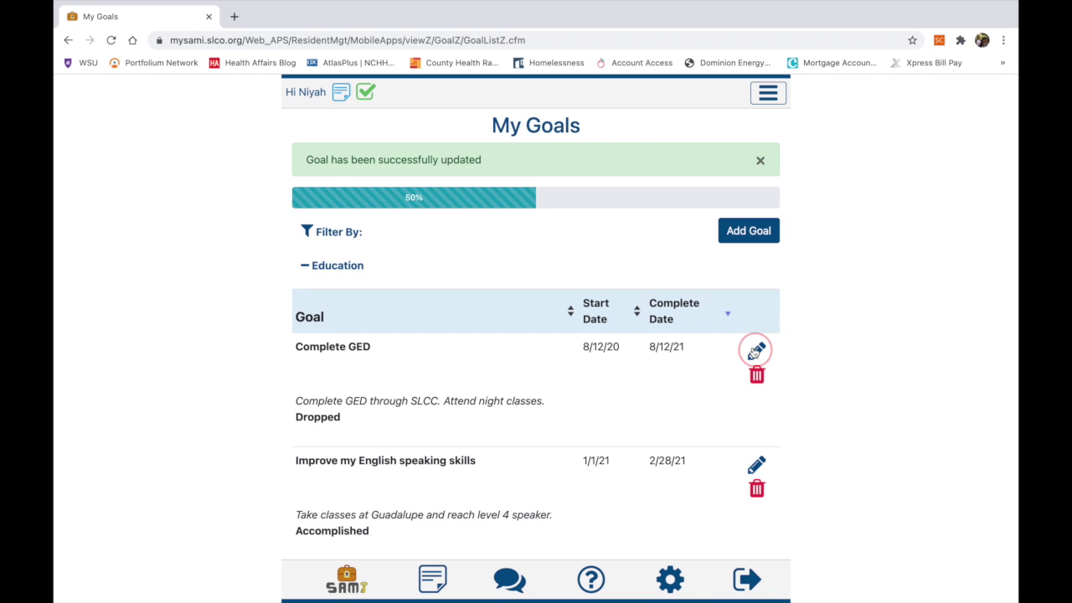
{"action": "left_click", "coordinate": [753, 352]}
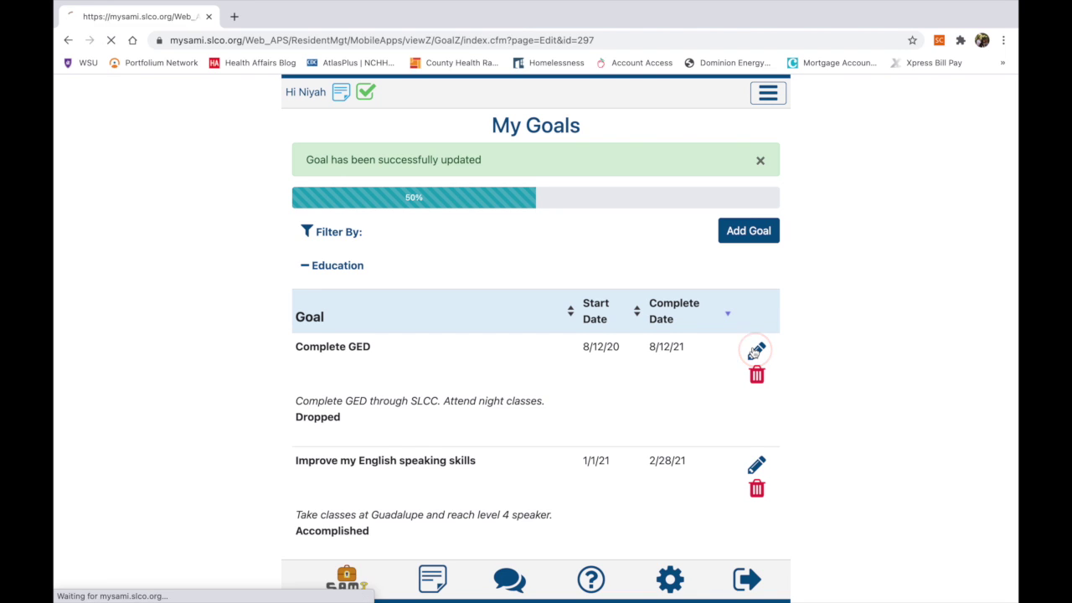
{"action": "scroll", "coordinate": [569, 348], "scroll_direction": "down", "scroll_amount": 1}
{"action": "scroll", "coordinate": [568, 348], "scroll_direction": "down", "scroll_amount": 2}
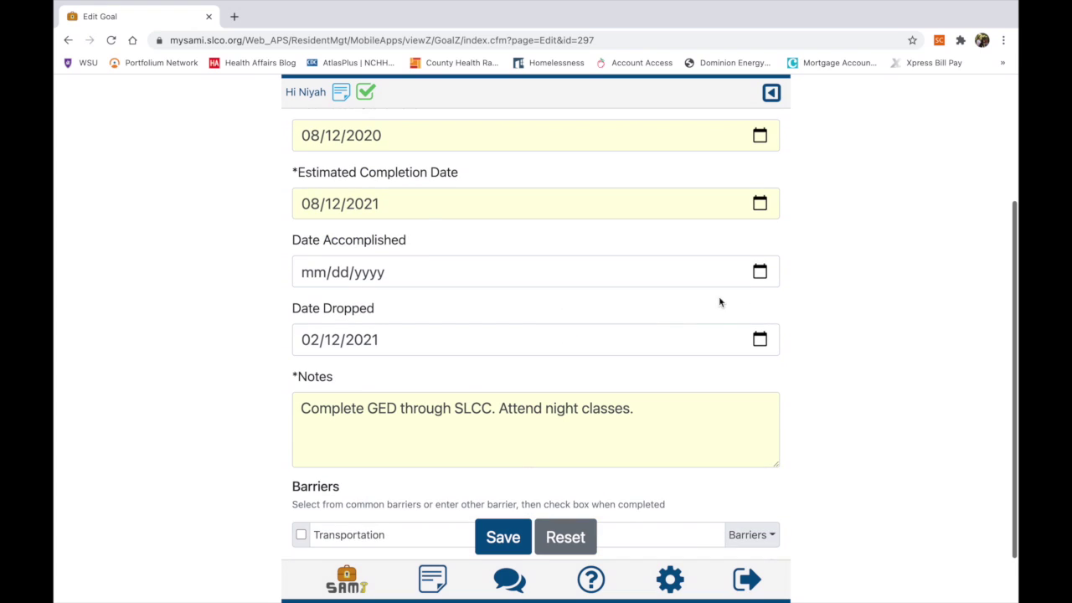
{"action": "left_click", "coordinate": [760, 278]}
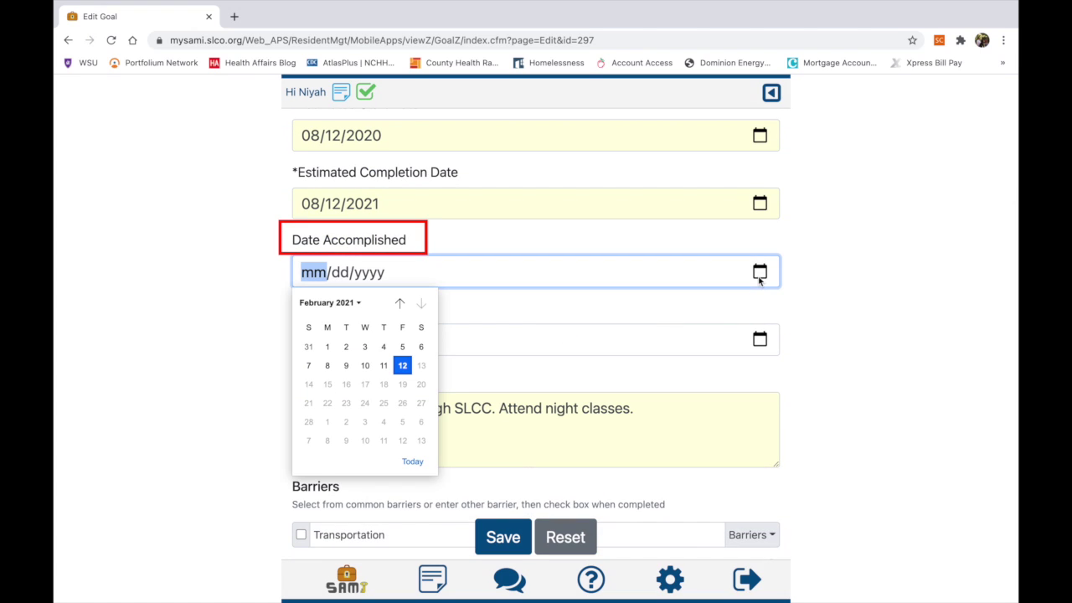
{"action": "left_click", "coordinate": [402, 366]}
Step: Clear the Date Dropped of the Complete GED goal and save the goal
{"action": "left_click", "coordinate": [759, 338]}
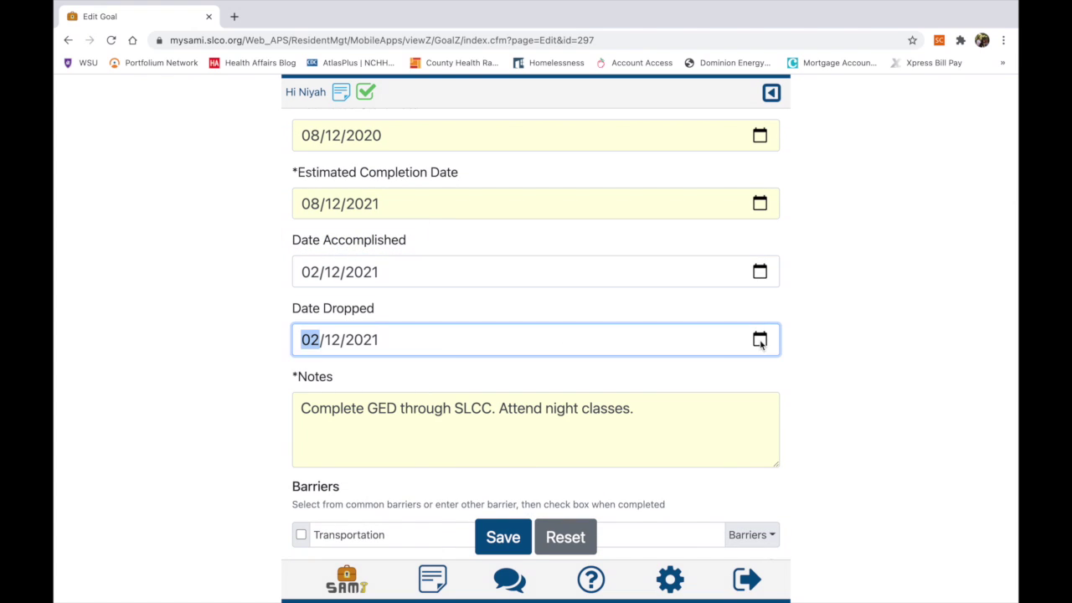
{"action": "left_click", "coordinate": [530, 354]}
{"action": "key", "text": "BackSpace"}
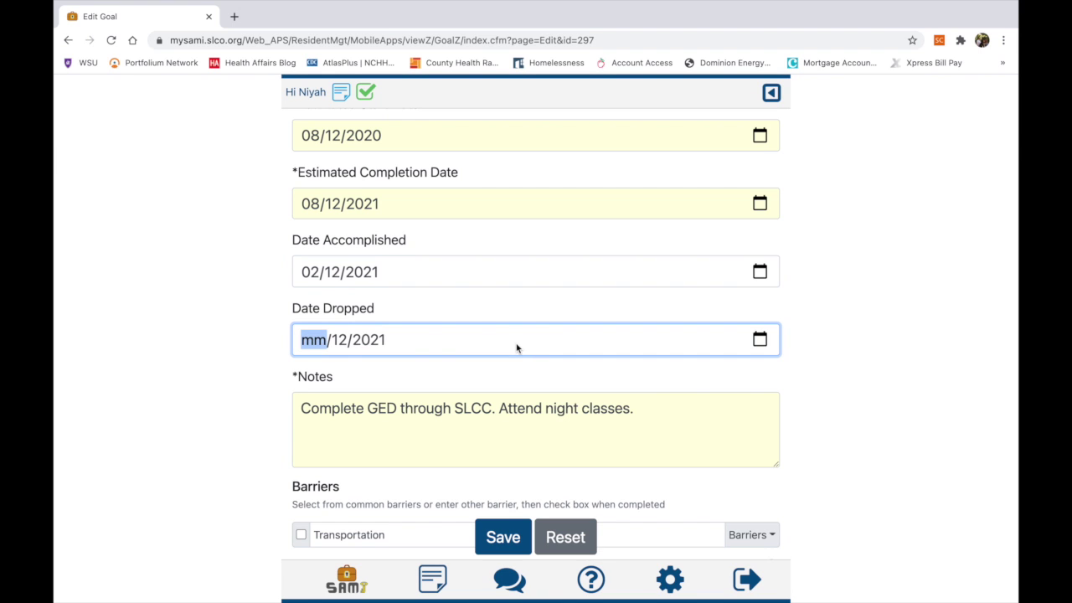
{"action": "key", "text": "Tab"}
{"action": "key", "text": "BackSpace"}
{"action": "key", "text": "Tab"}
{"action": "key", "text": "BackSpace"}
{"action": "scroll", "coordinate": [536, 343], "scroll_direction": "down", "scroll_amount": 1}
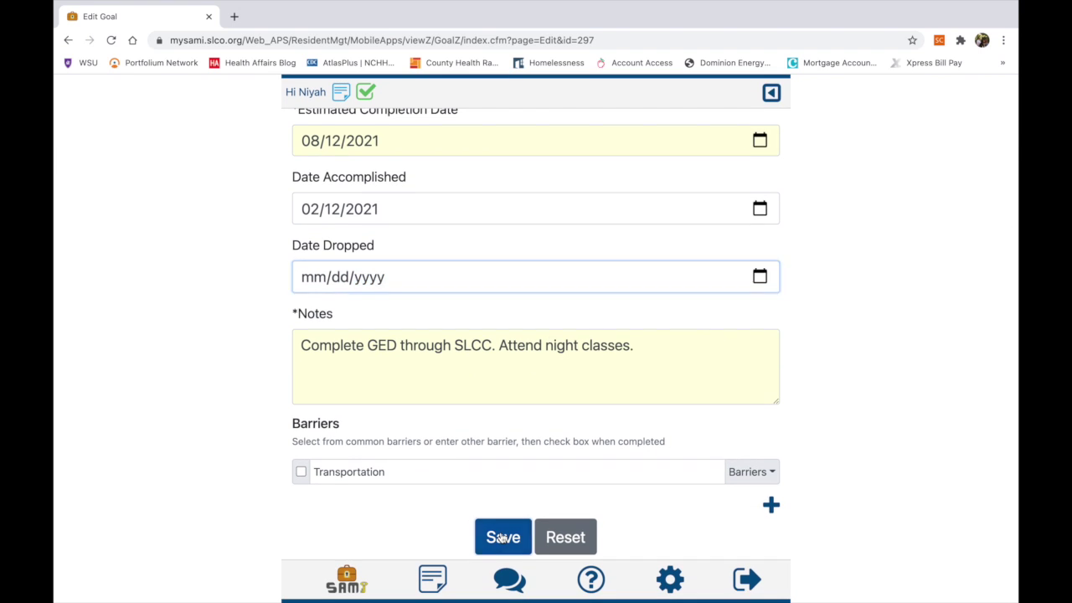
{"action": "left_click", "coordinate": [501, 537]}
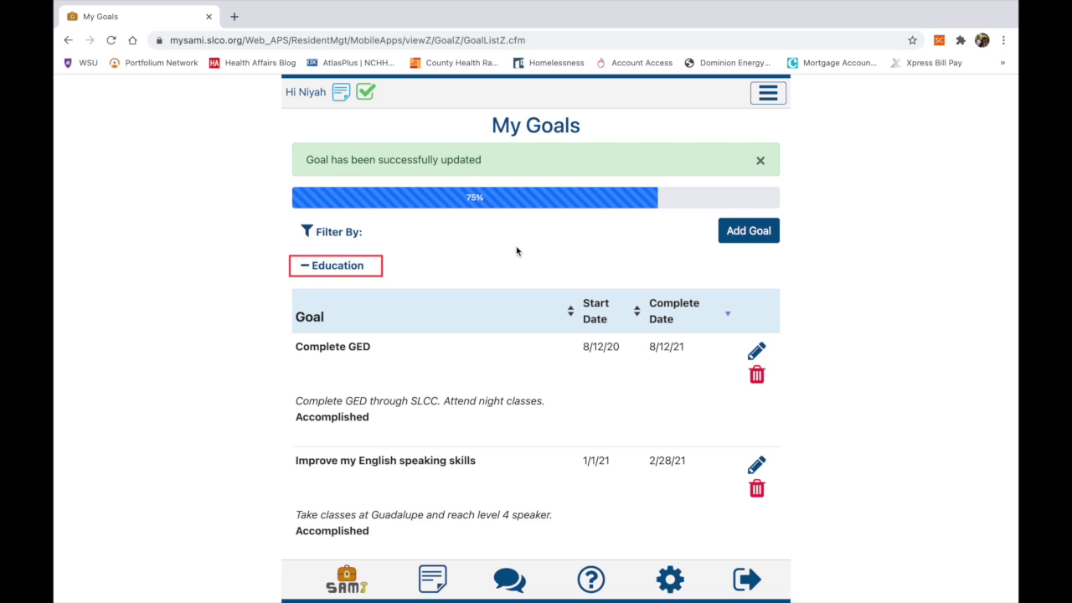
Step: Collapse the Education, Financial and Health goal sections, and expand Financial and Education again
{"action": "left_click", "coordinate": [328, 266]}
{"action": "left_click", "coordinate": [326, 300]}
{"action": "left_click", "coordinate": [325, 335]}
{"action": "left_click", "coordinate": [326, 299]}
{"action": "left_click", "coordinate": [325, 267]}
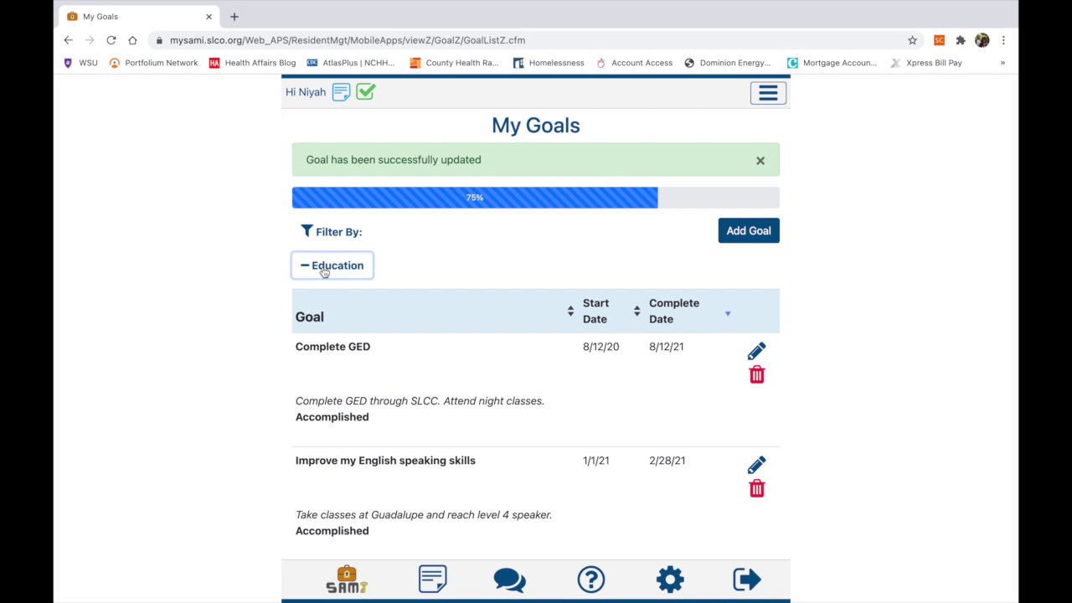
Step: Filter the goals list with a From date of 02/01/2021 and review the matching goals
{"action": "left_click", "coordinate": [349, 232]}
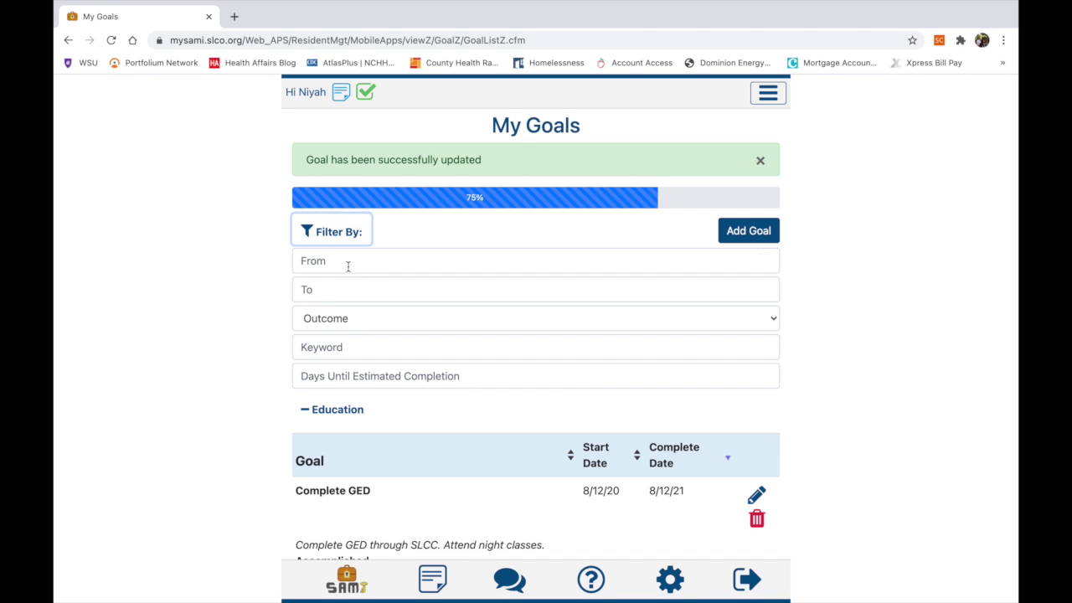
{"action": "left_click", "coordinate": [347, 265]}
{"action": "left_click", "coordinate": [762, 261]}
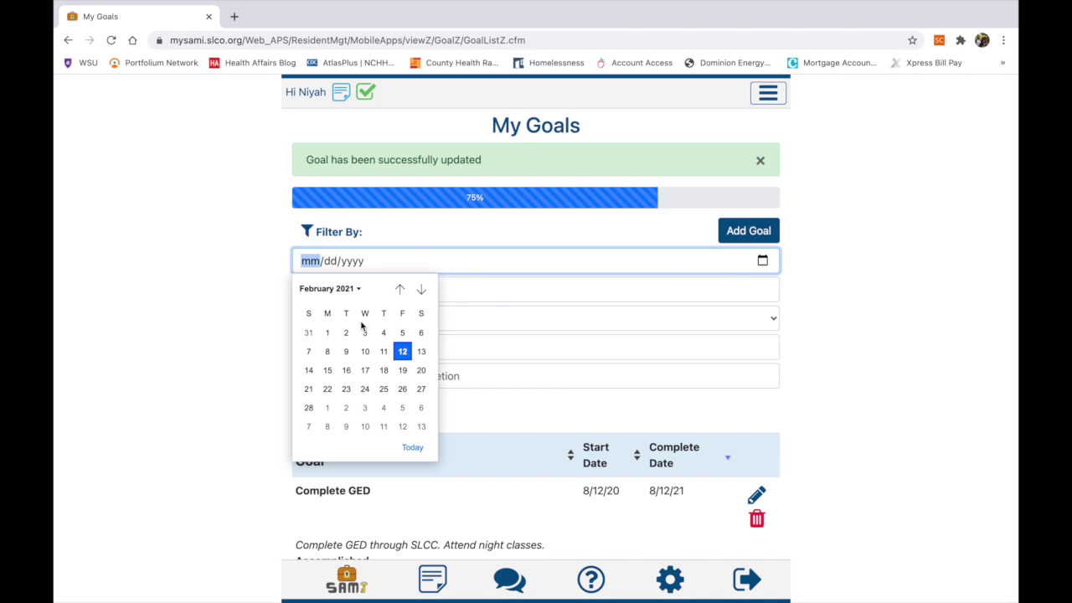
{"action": "left_click", "coordinate": [328, 332]}
{"action": "scroll", "coordinate": [500, 344], "scroll_direction": "down", "scroll_amount": 1}
{"action": "scroll", "coordinate": [500, 344], "scroll_direction": "down", "scroll_amount": 5}
{"action": "scroll", "coordinate": [500, 349], "scroll_direction": "down", "scroll_amount": 2}
{"action": "scroll", "coordinate": [500, 345], "scroll_direction": "up", "scroll_amount": 8}
Step: Set the filter's To date to 02/28/2021, review the goals in that date range, and clear the filters
{"action": "left_click", "coordinate": [493, 293]}
{"action": "left_click", "coordinate": [763, 288]}
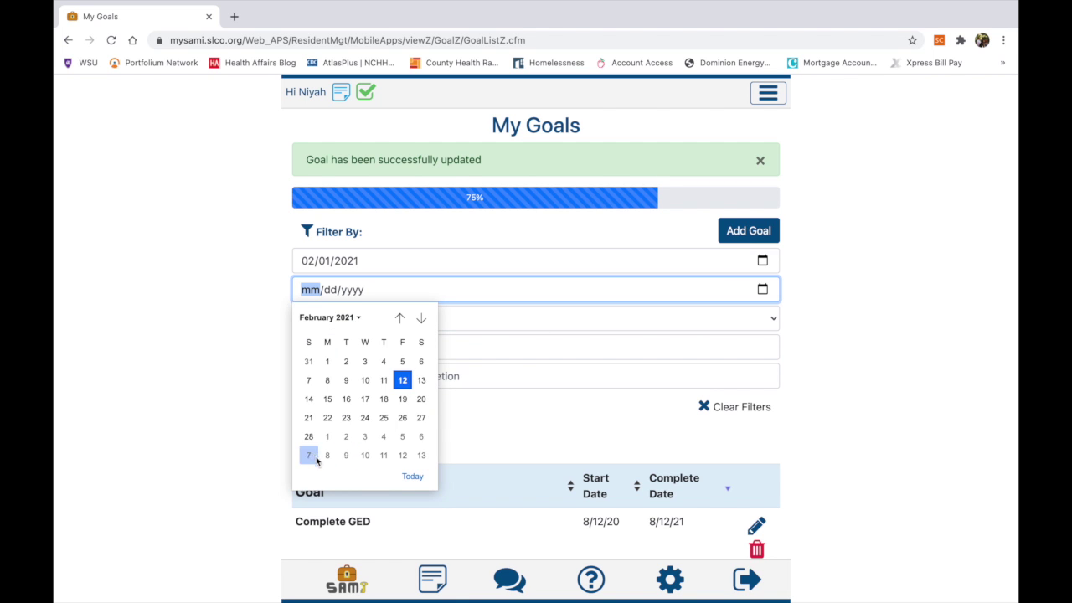
{"action": "left_click", "coordinate": [306, 436]}
{"action": "scroll", "coordinate": [564, 442], "scroll_direction": "down", "scroll_amount": 6}
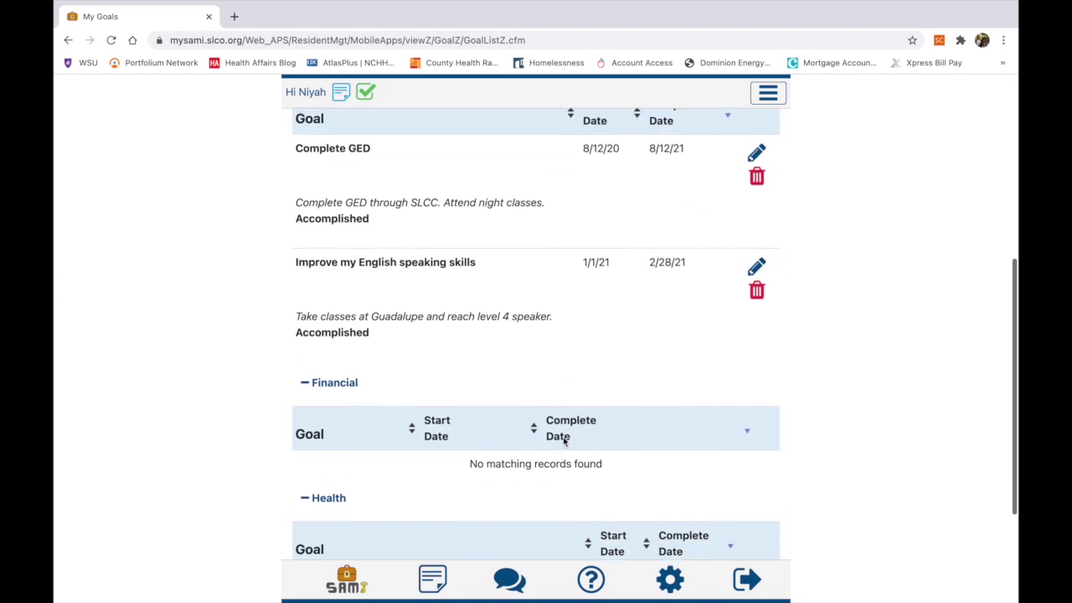
{"action": "scroll", "coordinate": [564, 441], "scroll_direction": "up", "scroll_amount": 2}
{"action": "scroll", "coordinate": [563, 441], "scroll_direction": "up", "scroll_amount": 3}
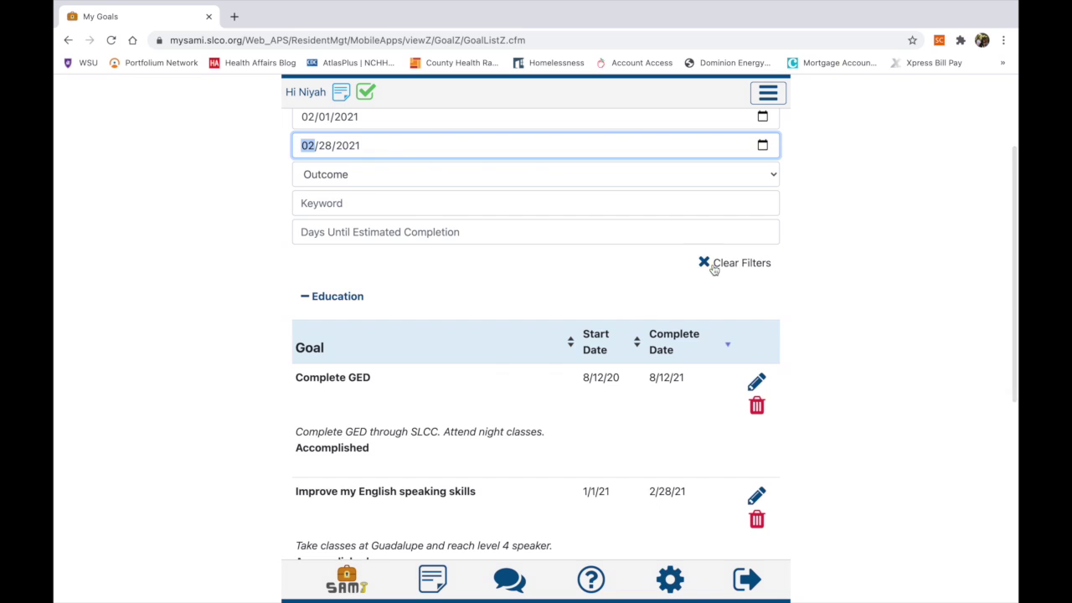
{"action": "left_click", "coordinate": [708, 266]}
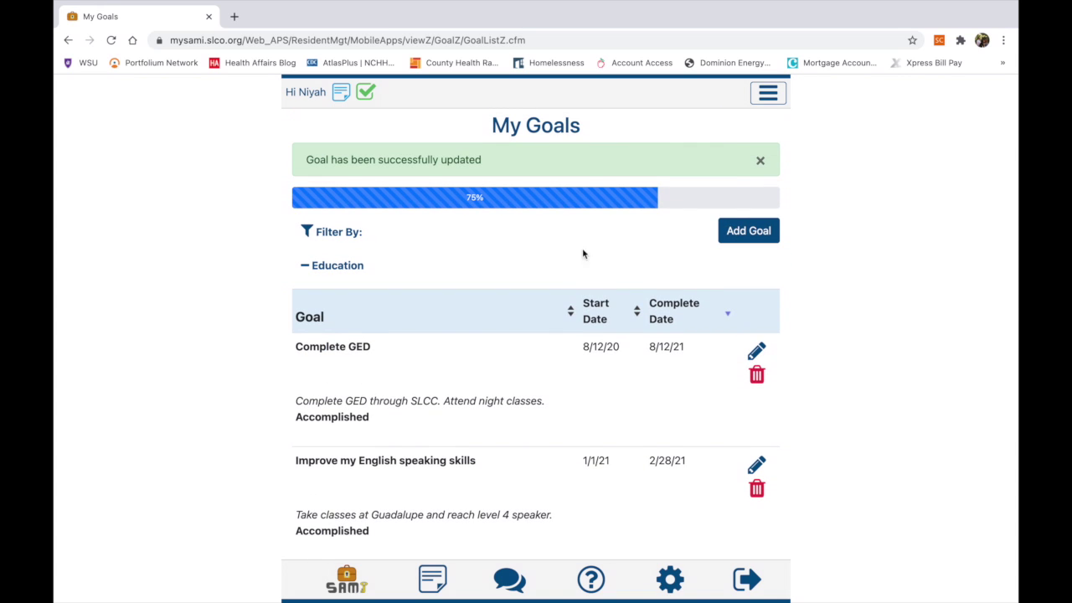
Step: Filter the goals by the Active outcome and review the results in every section
{"action": "left_click", "coordinate": [370, 240]}
{"action": "left_click", "coordinate": [376, 327]}
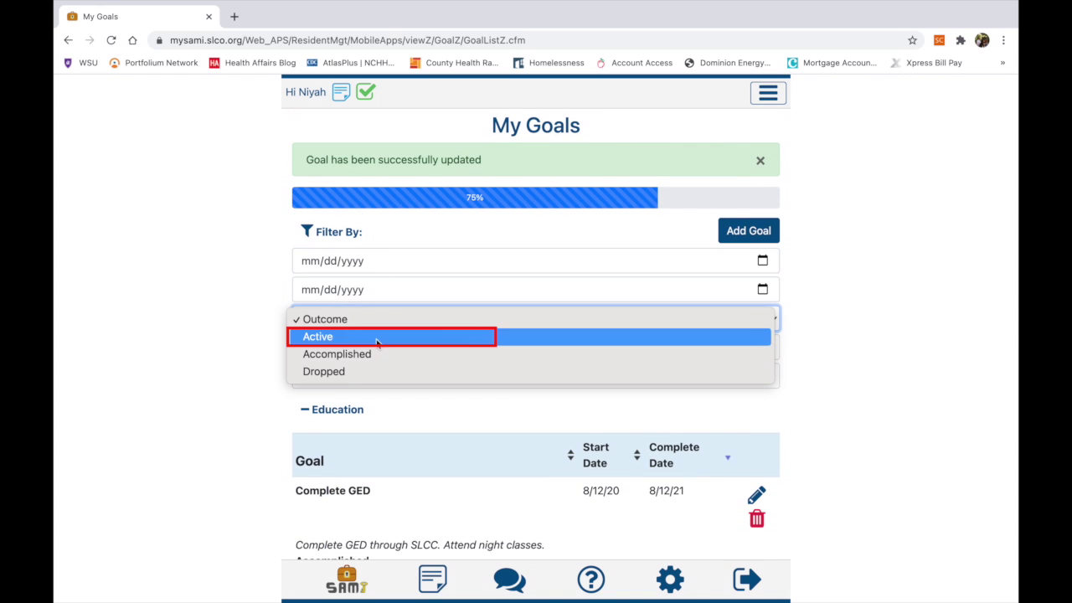
{"action": "left_click", "coordinate": [376, 336]}
{"action": "scroll", "coordinate": [404, 442], "scroll_direction": "down", "scroll_amount": 3}
{"action": "scroll", "coordinate": [404, 442], "scroll_direction": "down", "scroll_amount": 2}
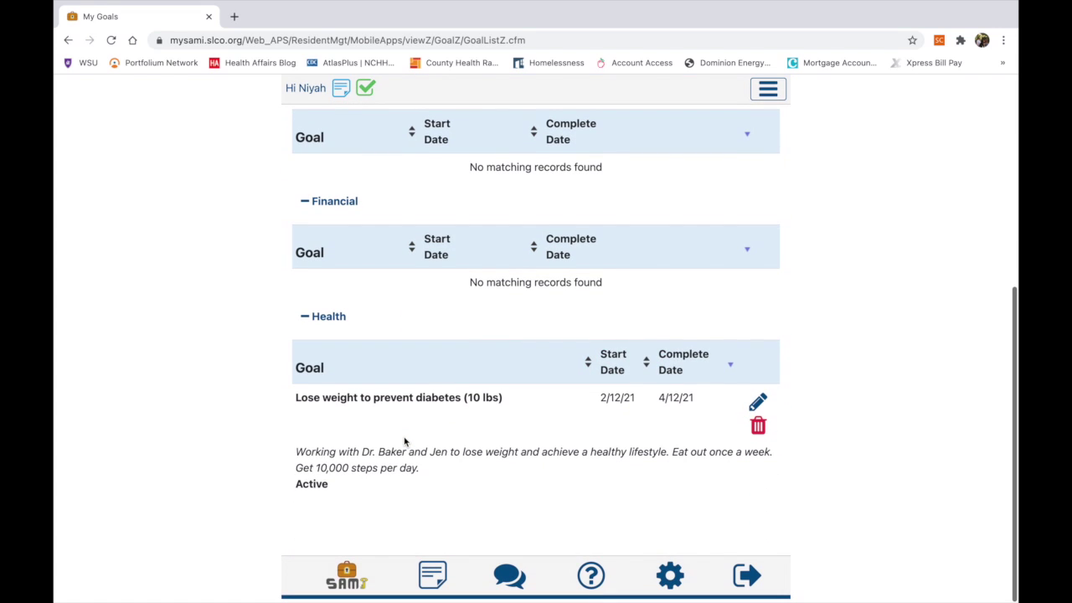
{"action": "scroll", "coordinate": [403, 440], "scroll_direction": "up", "scroll_amount": 5}
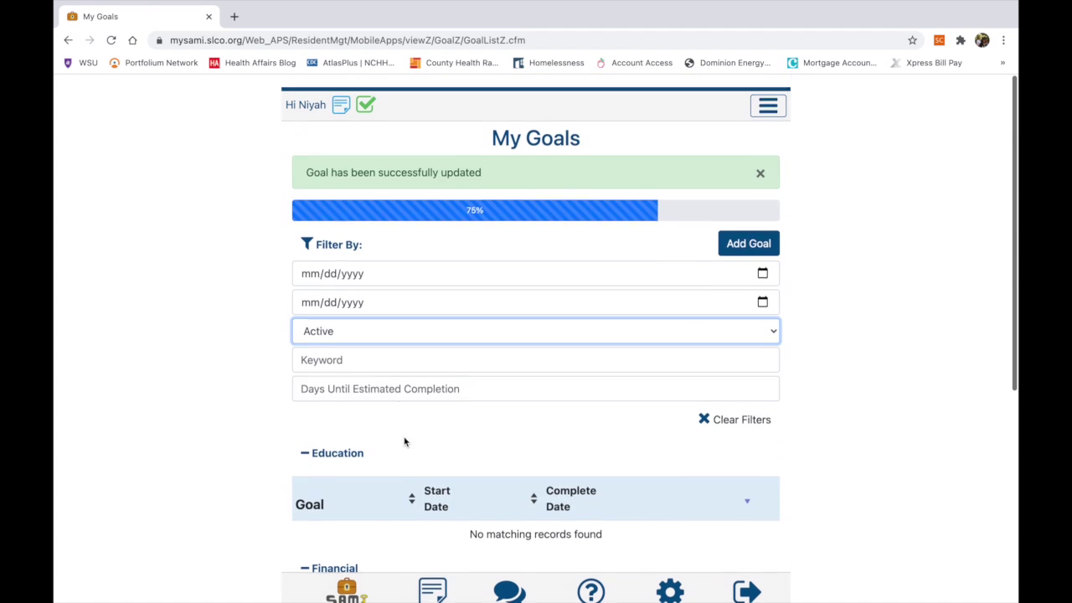
Step: Change the outcome filter to Accomplished and review the matching goals
{"action": "left_click", "coordinate": [364, 322]}
{"action": "left_click", "coordinate": [363, 337]}
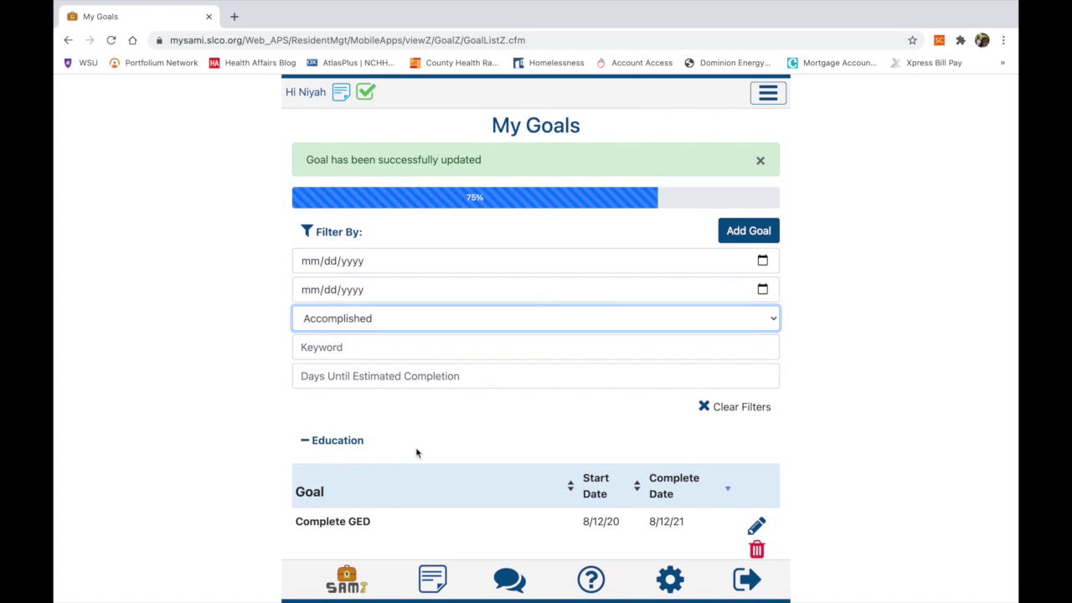
{"action": "scroll", "coordinate": [416, 450], "scroll_direction": "down", "scroll_amount": 4}
{"action": "scroll", "coordinate": [416, 452], "scroll_direction": "down", "scroll_amount": 2}
{"action": "scroll", "coordinate": [416, 452], "scroll_direction": "up", "scroll_amount": 4}
{"action": "scroll", "coordinate": [417, 453], "scroll_direction": "up", "scroll_amount": 1}
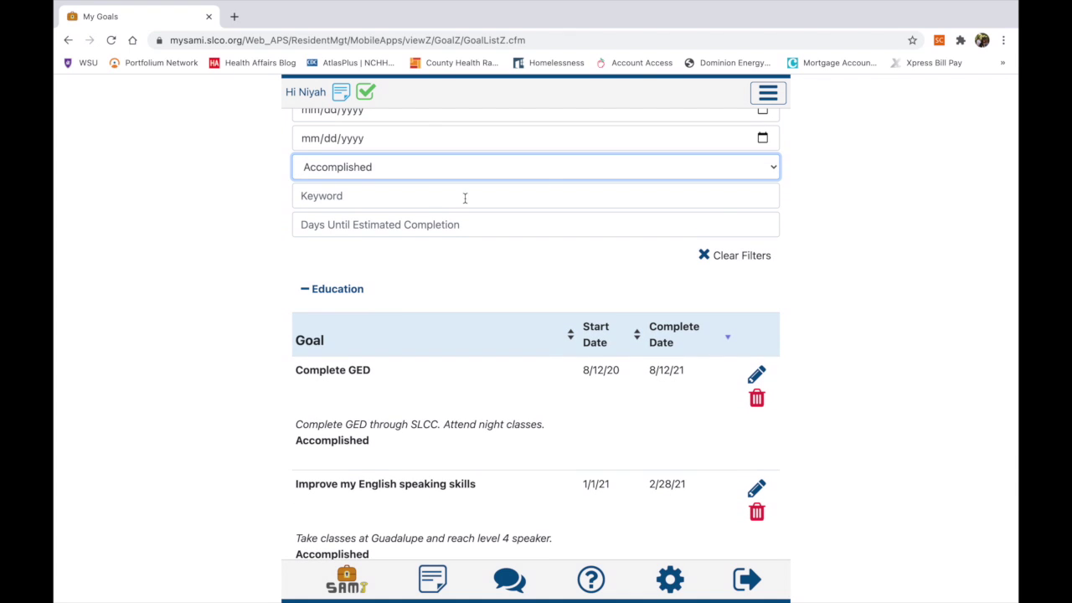
Step: Add the keyword "lose" to the Accomplished filter, and clear all filters
{"action": "left_click", "coordinate": [597, 214]}
{"action": "left_click", "coordinate": [587, 199]}
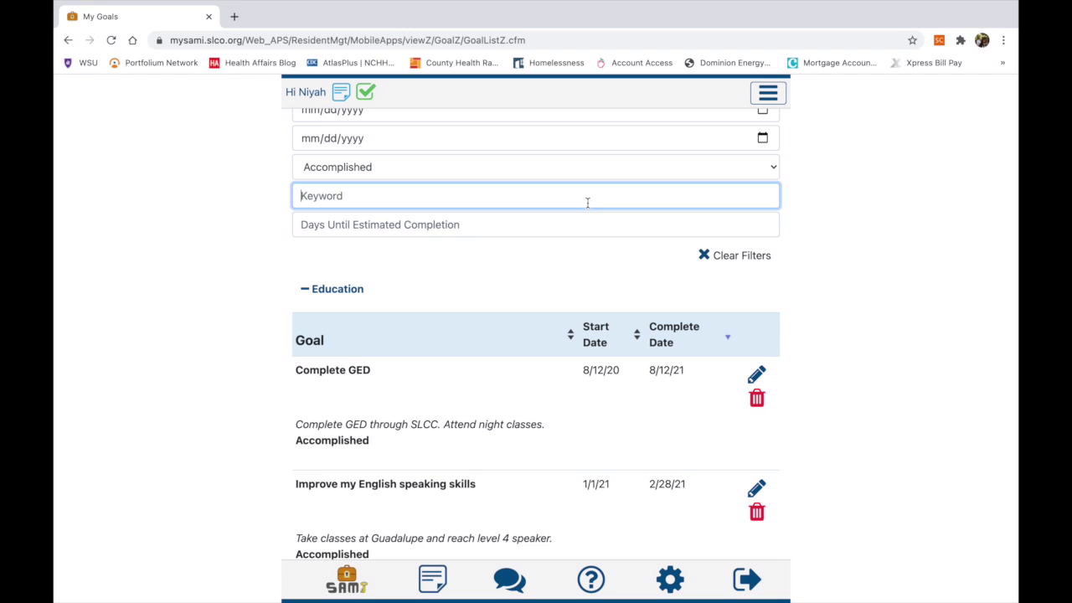
{"action": "type", "text": "lose"}
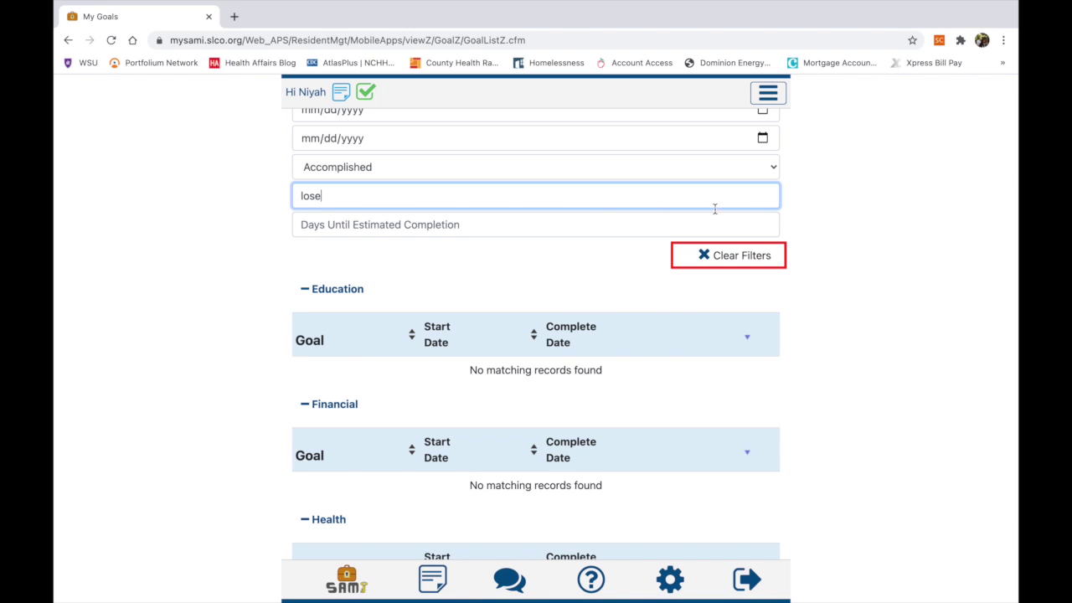
{"action": "left_click", "coordinate": [729, 256]}
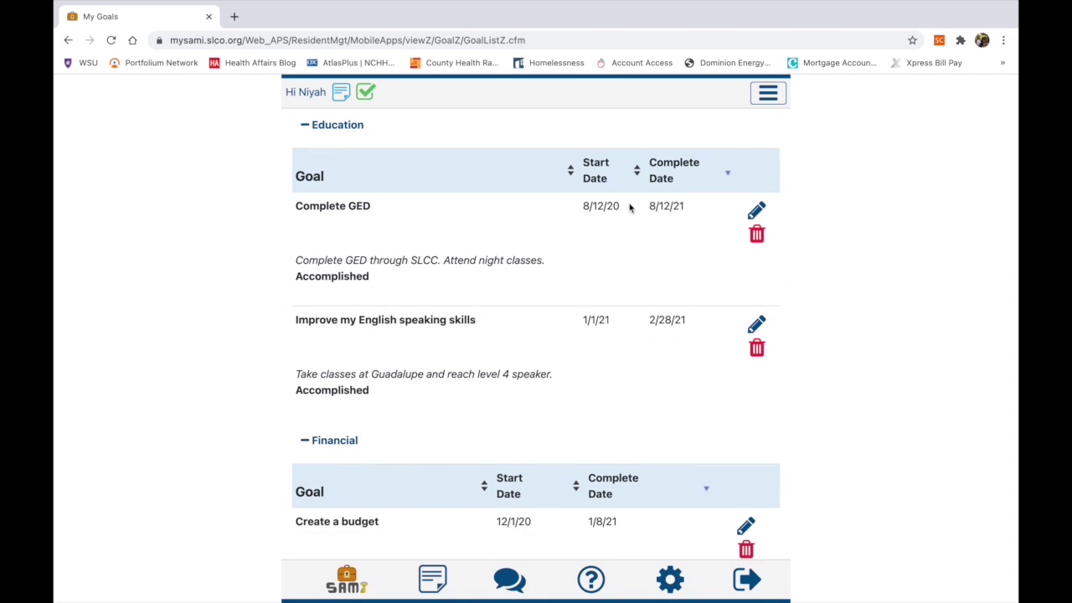
Step: Filter the goals by only the keyword "lose" and review the results down to the Health section
{"action": "scroll", "coordinate": [377, 226], "scroll_direction": "up", "scroll_amount": 5}
{"action": "left_click", "coordinate": [337, 231]}
{"action": "left_click", "coordinate": [368, 345]}
{"action": "type", "text": "los"}
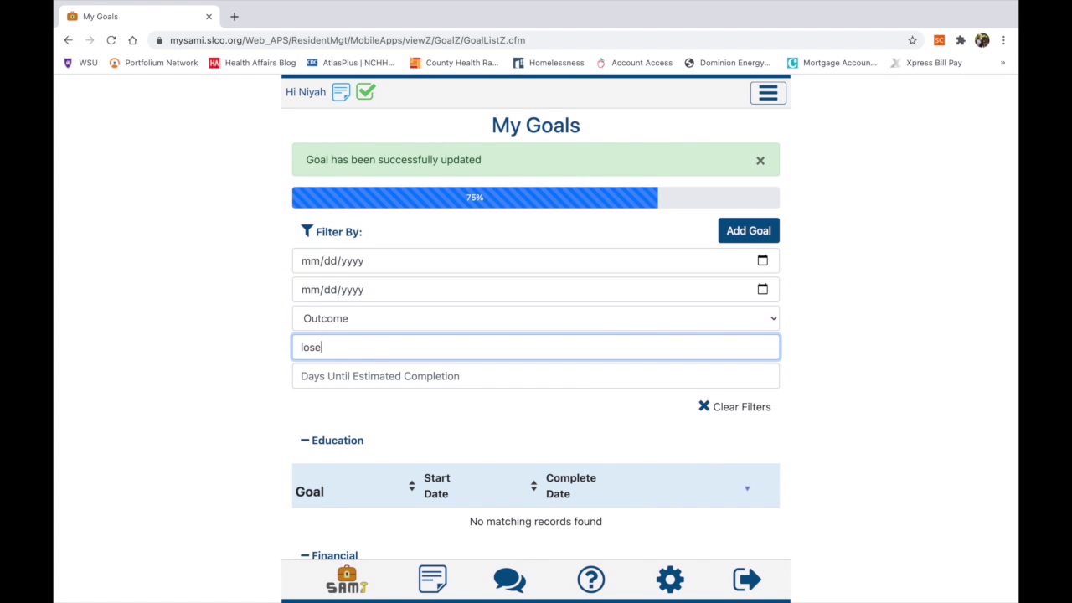
{"action": "type", "text": "e"}
{"action": "scroll", "coordinate": [536, 335], "scroll_direction": "down", "scroll_amount": 5}
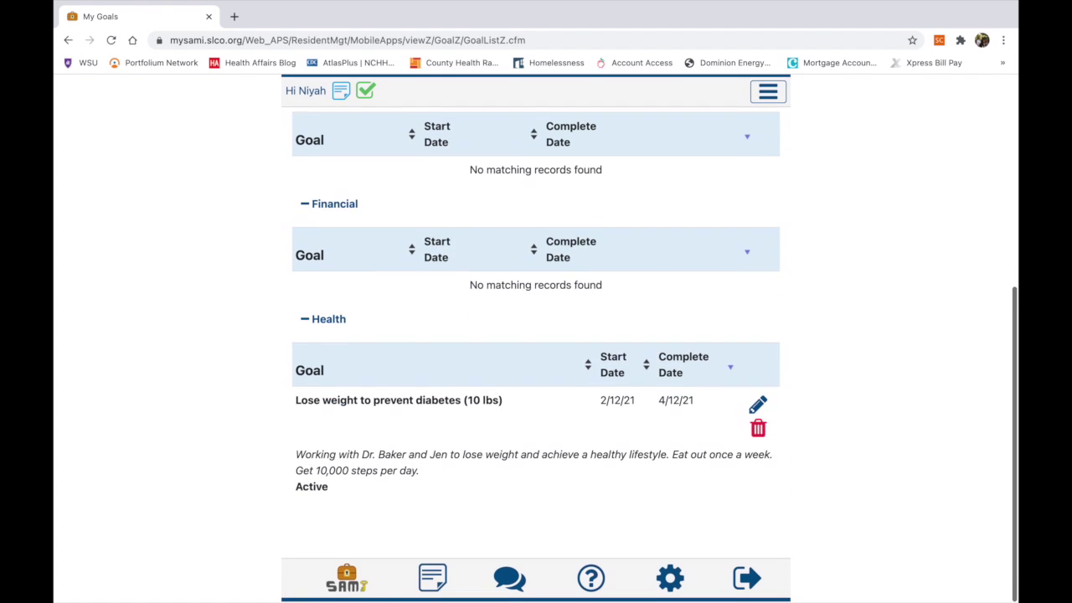
{"action": "scroll", "coordinate": [306, 335], "scroll_direction": "up", "scroll_amount": 4}
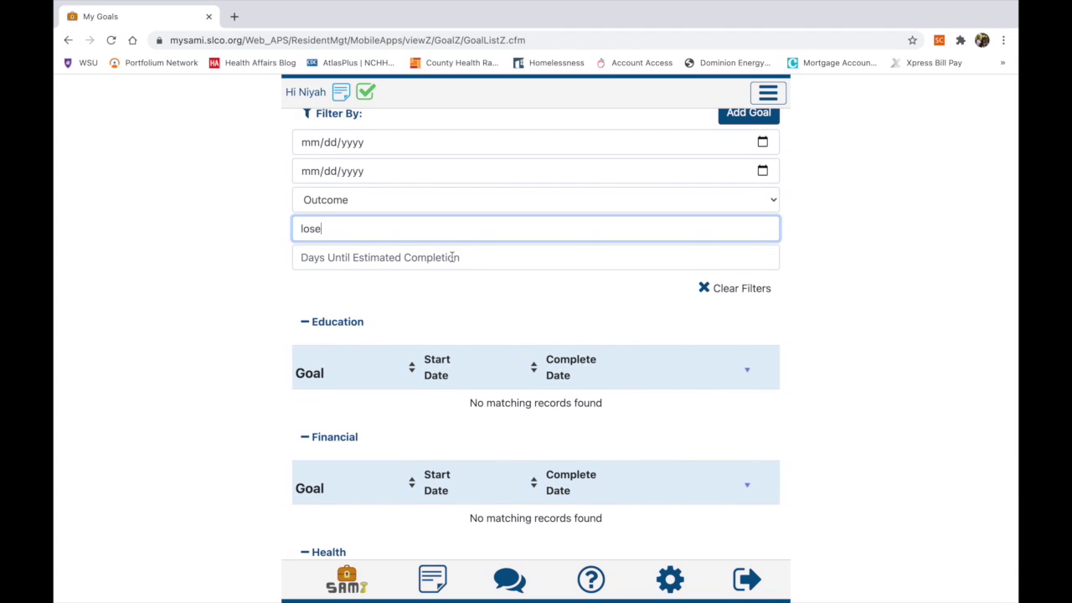
Step: Remove the keyword filter and filter the goals by 10 days until estimated completion
{"action": "left_click_drag", "start_coordinate": [454, 284], "coordinate": [257, 277]}
{"action": "key", "text": "BackSpace"}
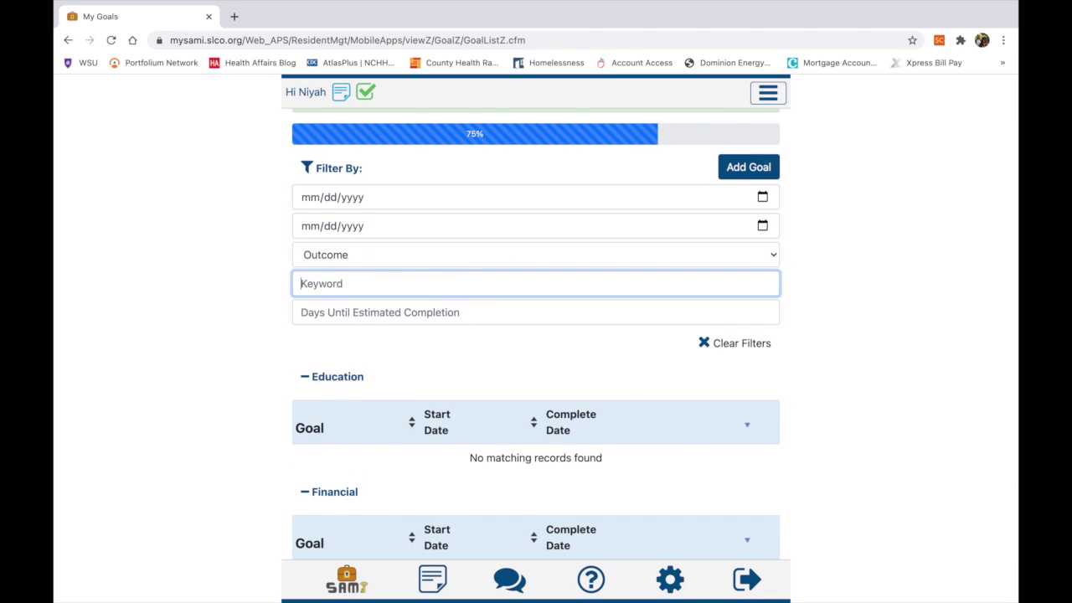
{"action": "left_click", "coordinate": [339, 315]}
{"action": "type", "text": "10"}
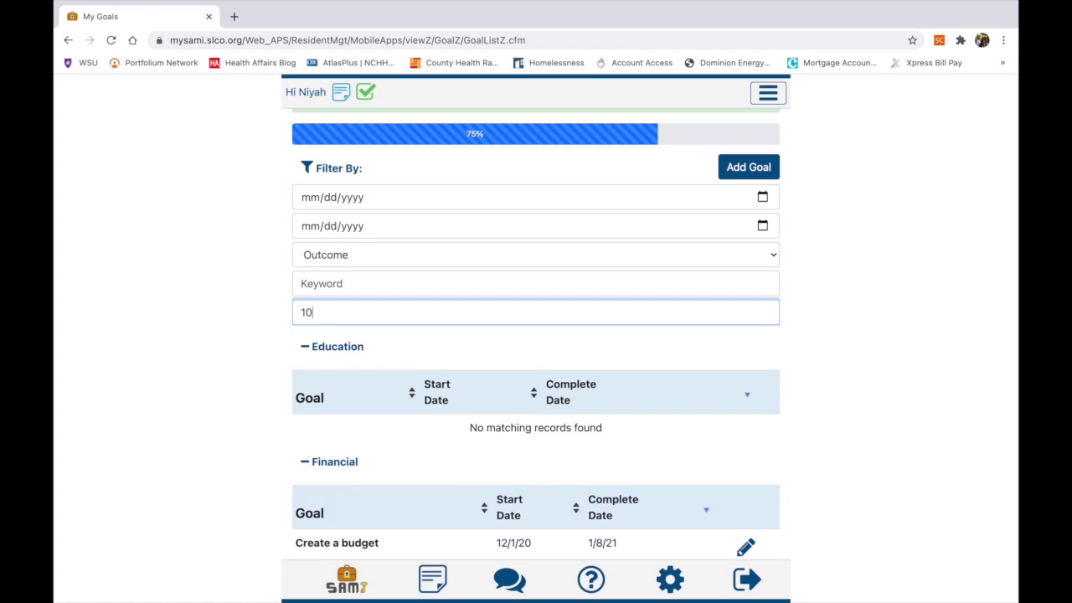
{"action": "scroll", "coordinate": [346, 348], "scroll_direction": "down", "scroll_amount": 2}
{"action": "scroll", "coordinate": [431, 502], "scroll_direction": "down", "scroll_amount": 1}
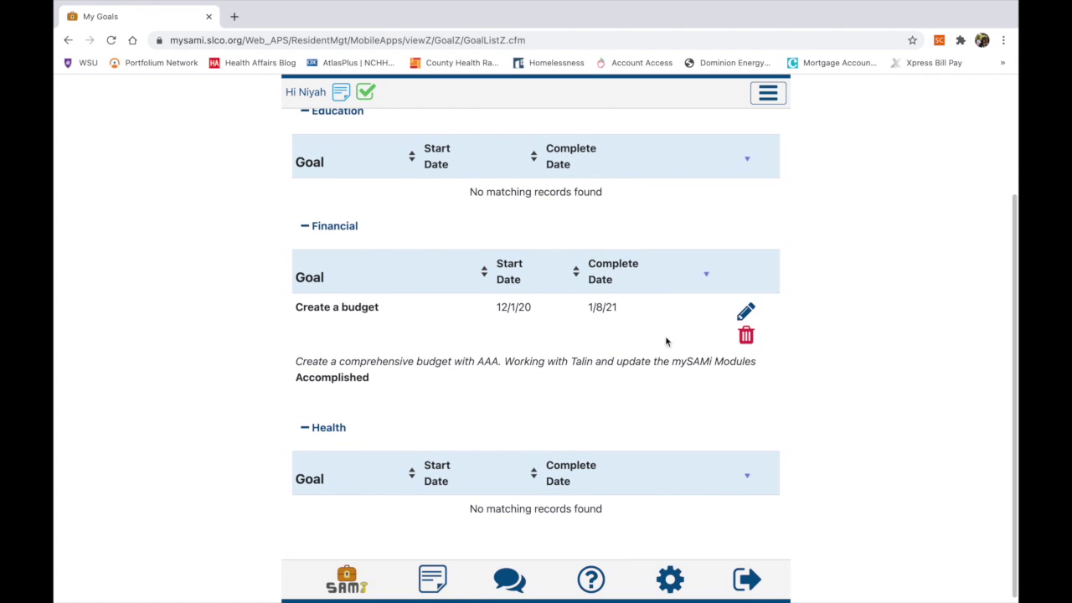
{"action": "scroll", "coordinate": [365, 374], "scroll_direction": "up", "scroll_amount": 2}
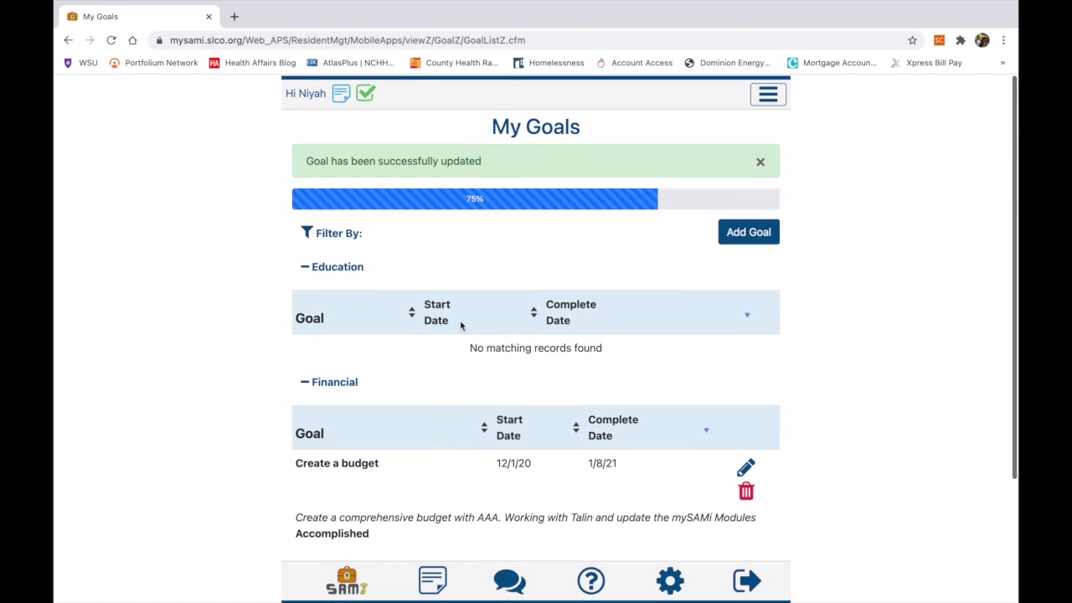
Step: Dismiss the goal update notice, and open a new goal form only to reset it and go back without saving
{"action": "left_click", "coordinate": [759, 162]}
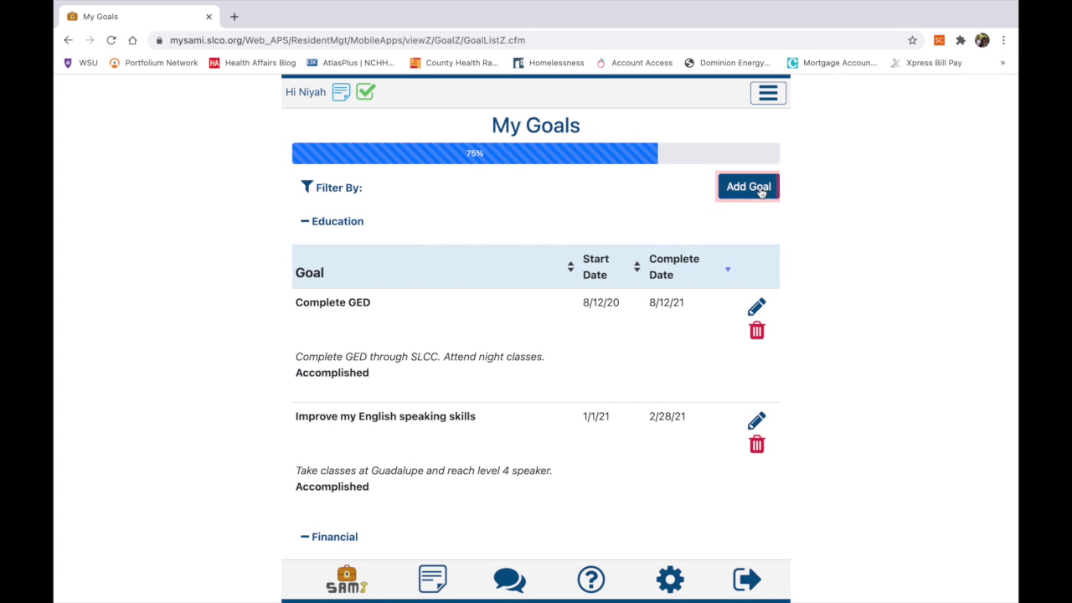
{"action": "left_click", "coordinate": [756, 189]}
{"action": "left_click", "coordinate": [493, 334]}
{"action": "left_click", "coordinate": [565, 537]}
{"action": "left_click", "coordinate": [565, 537]}
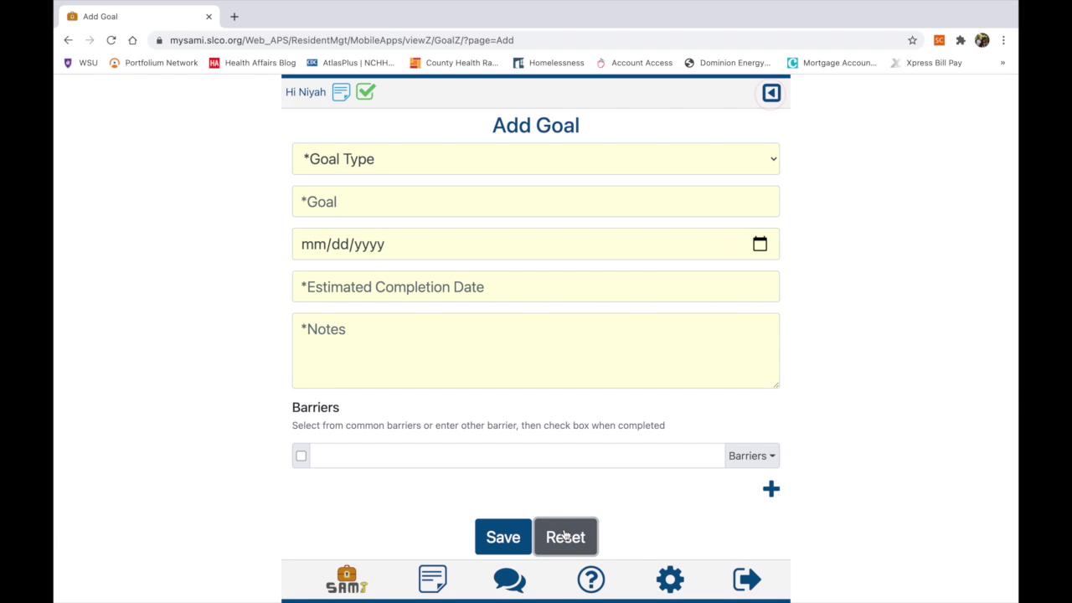
{"action": "left_click", "coordinate": [774, 94]}
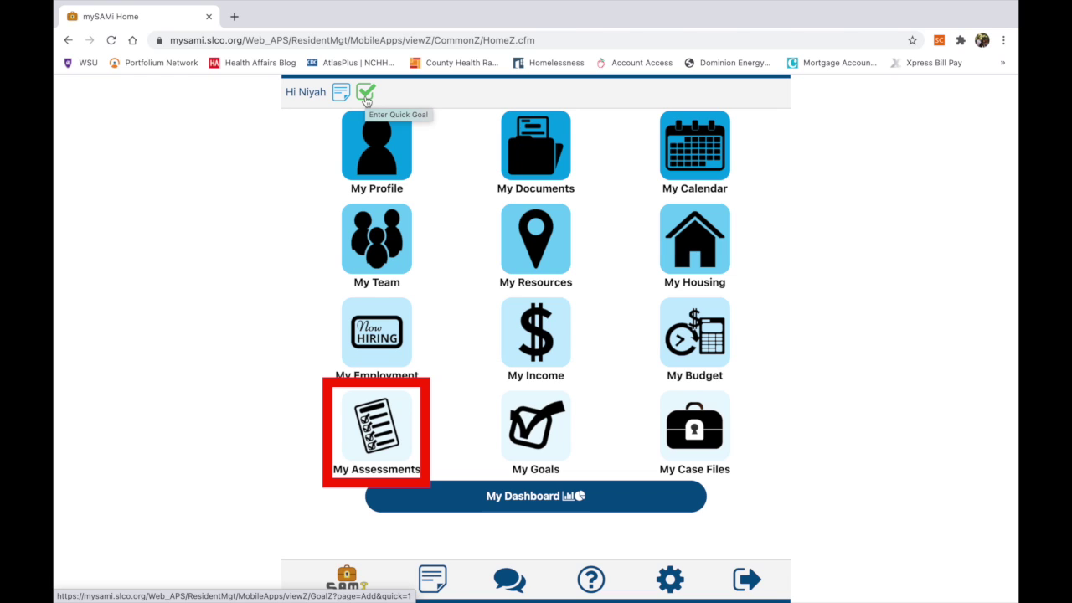
Step: Open My Assessments and sort the past assessments by highest score, and again by most recent date
{"action": "left_click", "coordinate": [379, 431]}
{"action": "scroll", "coordinate": [495, 342], "scroll_direction": "down", "scroll_amount": 2}
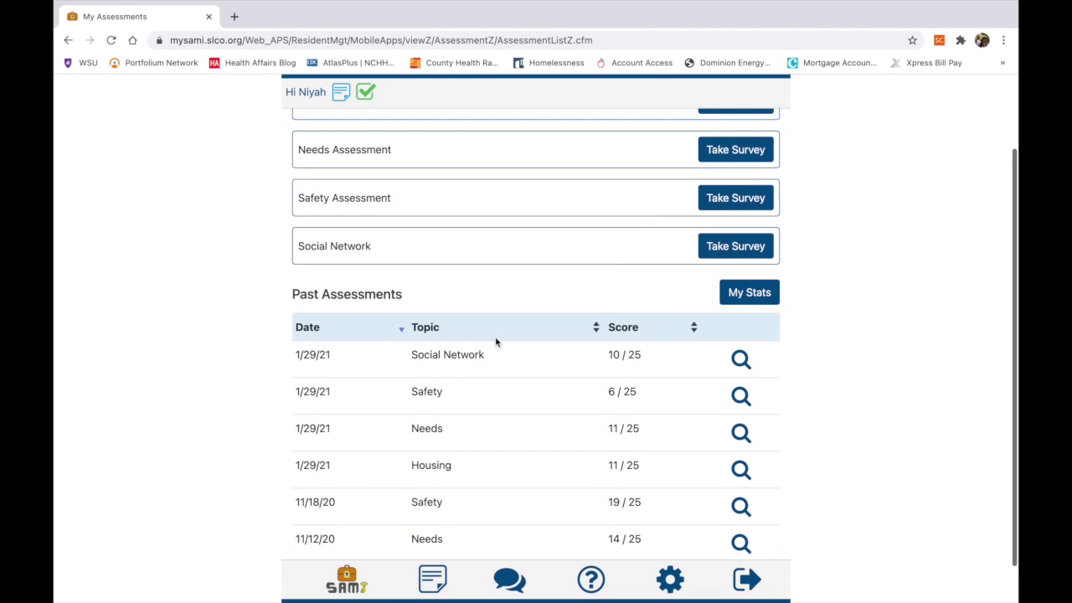
{"action": "scroll", "coordinate": [495, 341], "scroll_direction": "down", "scroll_amount": 1}
{"action": "left_click", "coordinate": [626, 282]}
{"action": "left_click", "coordinate": [624, 283]}
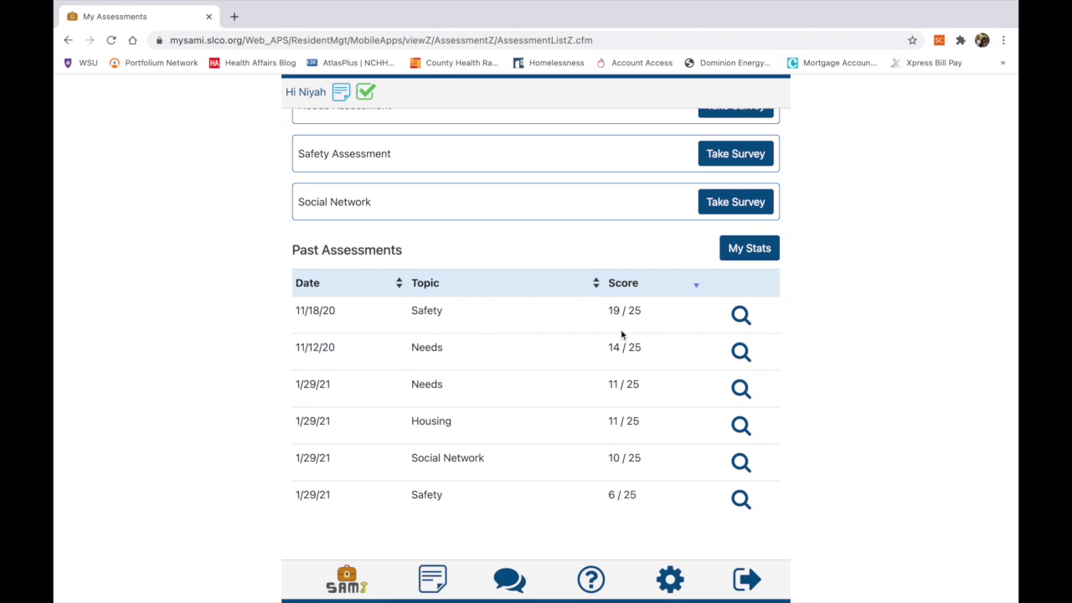
{"action": "left_click", "coordinate": [337, 283]}
{"action": "left_click", "coordinate": [336, 283]}
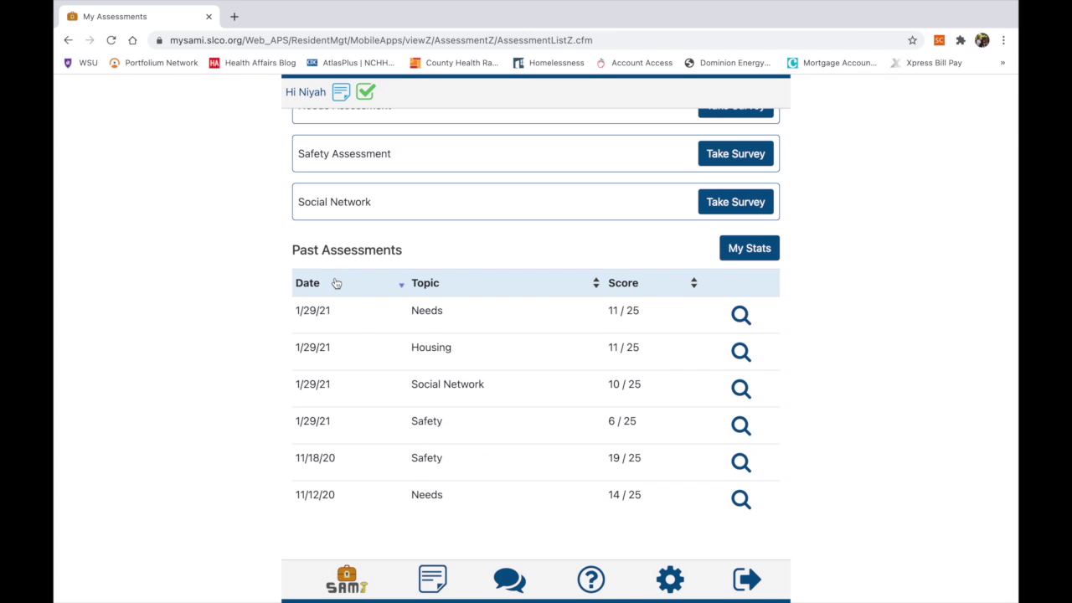
Step: Open the past Needs assessment dated 1/29/21 and highlight its first question about physical disability accommodations
{"action": "left_click", "coordinate": [738, 320]}
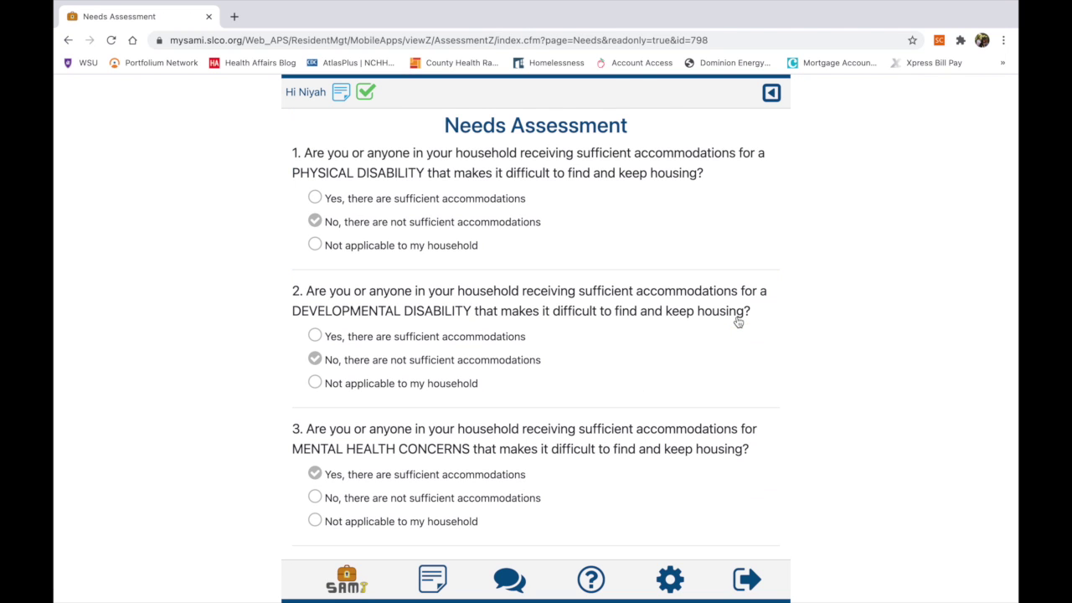
{"action": "scroll", "coordinate": [601, 361], "scroll_direction": "down", "scroll_amount": 1}
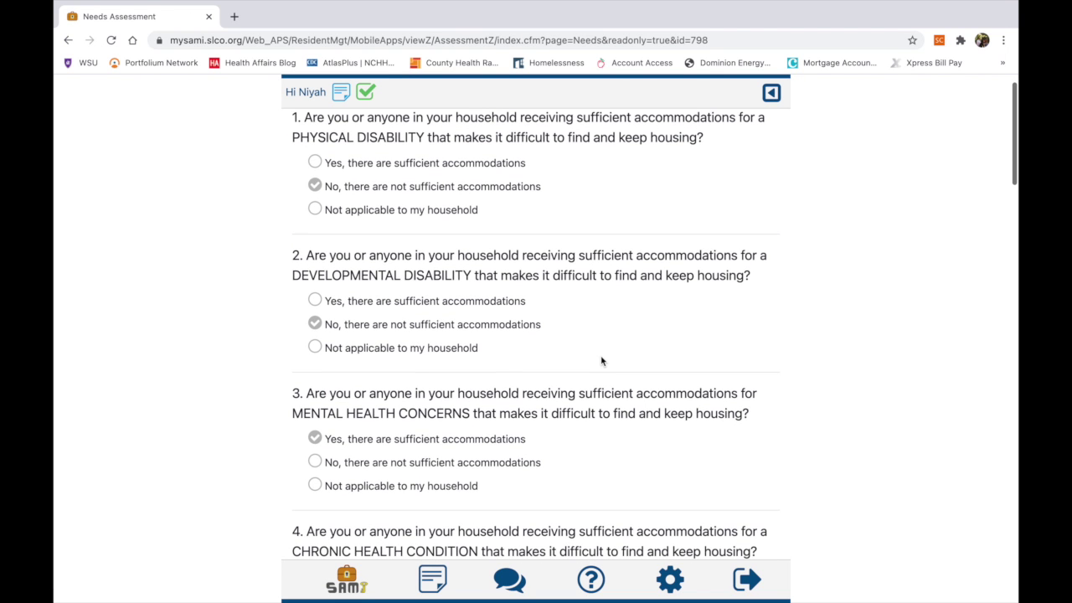
{"action": "left_click_drag", "start_coordinate": [279, 86], "coordinate": [519, 234]}
{"action": "scroll", "coordinate": [519, 234], "scroll_direction": "up", "scroll_amount": 1}
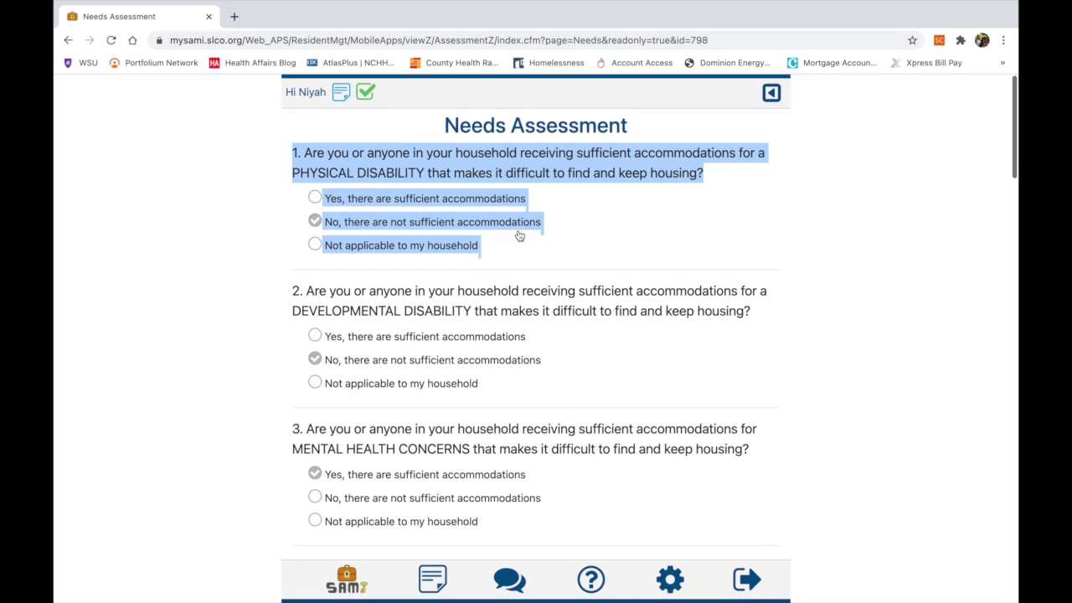
Step: Start a quick goal from the Needs Assessment and set its goal type to Housing
{"action": "left_click", "coordinate": [365, 92]}
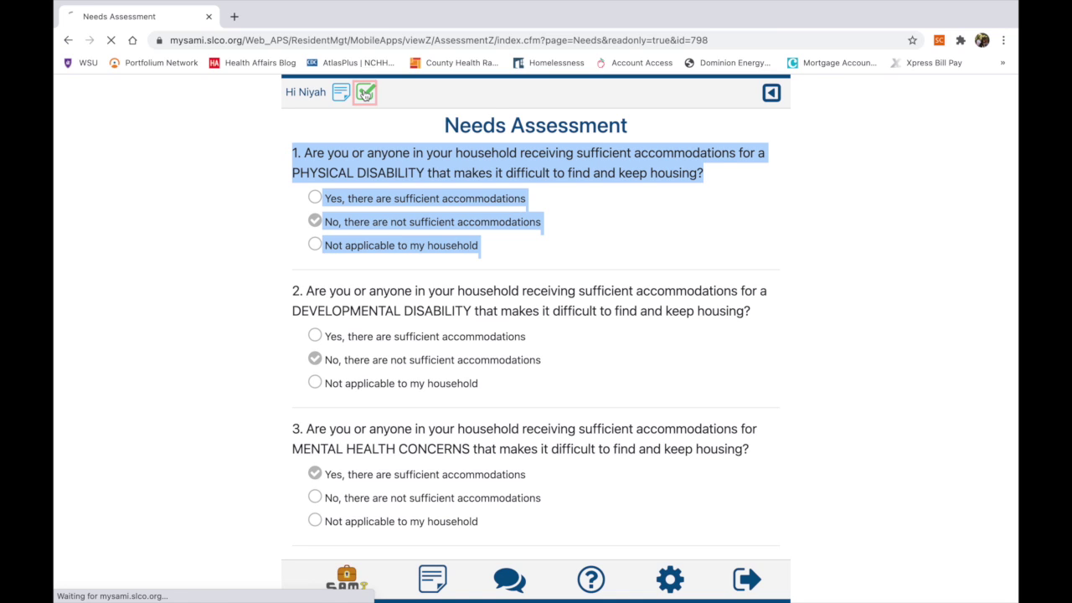
{"action": "left_click", "coordinate": [367, 156]}
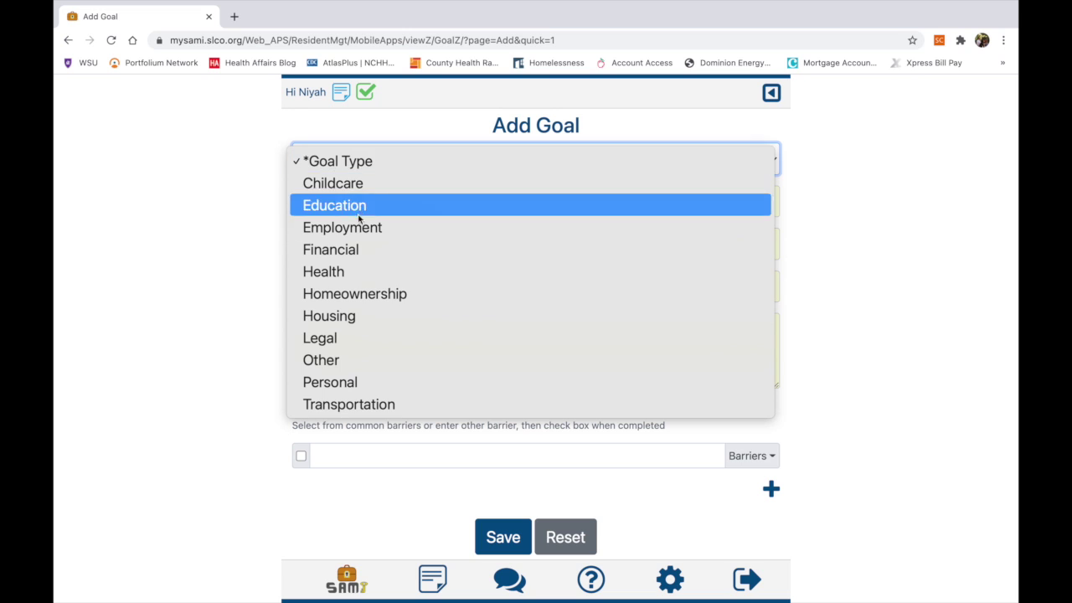
{"action": "left_click", "coordinate": [361, 315]}
Step: Enter "Find an apartment that is wheelchair accessible" as the goal
{"action": "type", "text": "Find a n apartment with a w"}
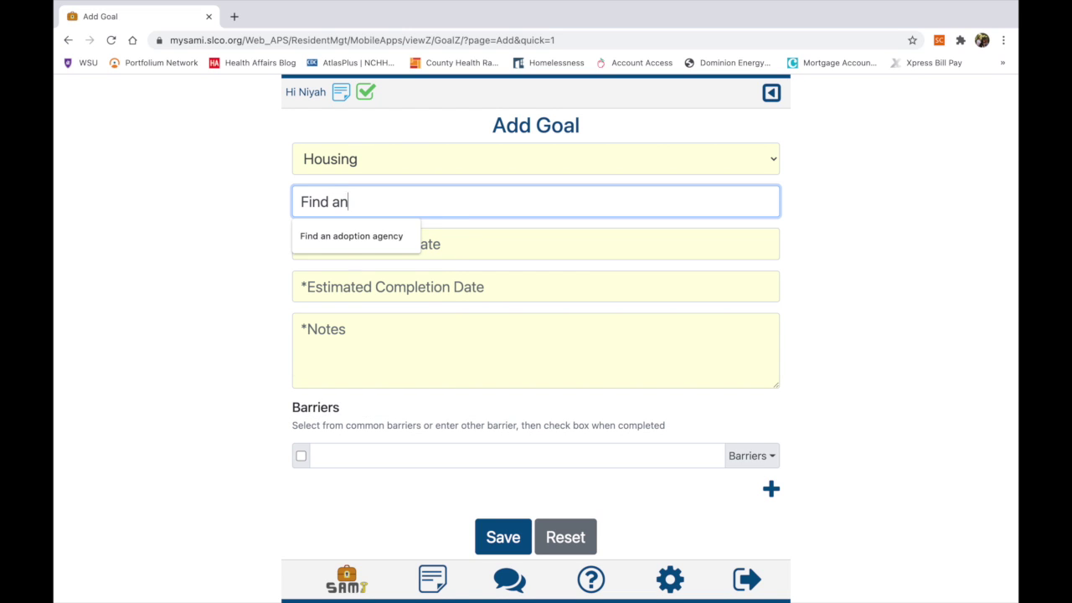
{"action": "type", "text": "heelch"}
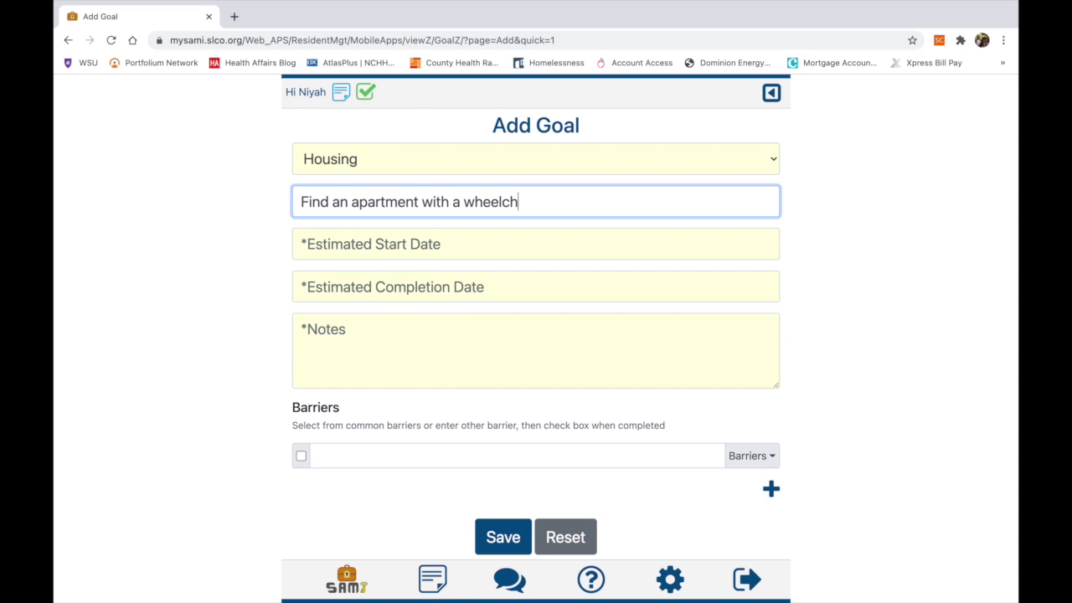
{"action": "key", "text": "BackSpace"}
{"action": "key", "text": "BackSpace"}
{"action": "key", "text": "BackSpace"}
{"action": "key", "text": "BackSpace"}
{"action": "key", "text": "BackSpace"}
{"action": "key", "text": "BackSpace"}
{"action": "key", "text": "BackSpace"}
{"action": "key", "text": "BackSpace"}
{"action": "key", "text": "BackSpace"}
{"action": "key", "text": "BackSpace"}
{"action": "key", "text": "BackSpace"}
{"action": "key", "text": "BackSpace"}
{"action": "key", "text": "BackSpace"}
{"action": "key", "text": "BackSpace"}
{"action": "type", "text": "that"}
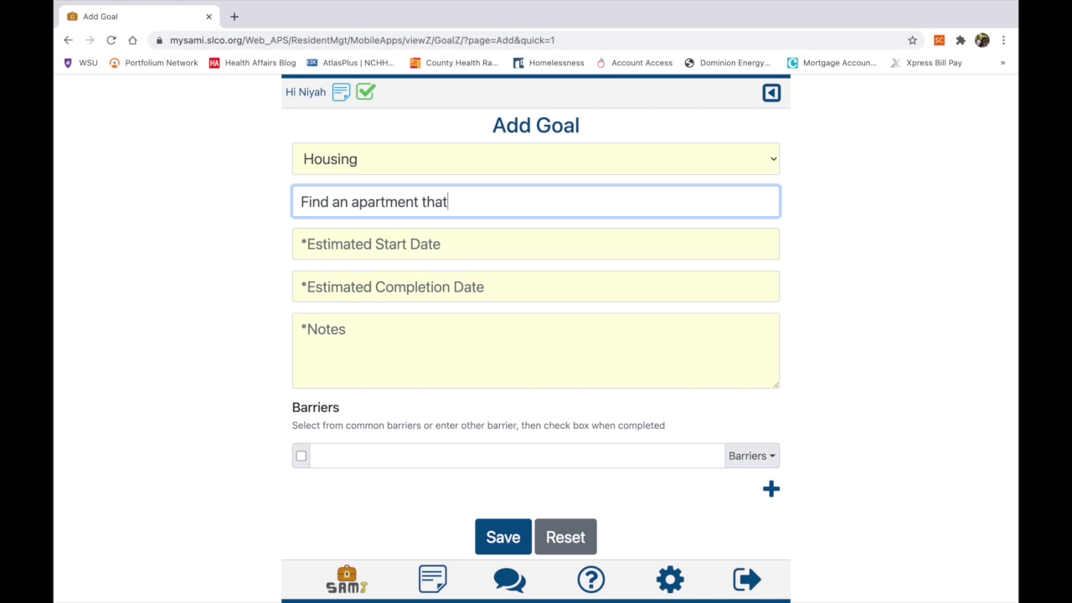
{"action": "type", "text": " is wheelchair accessible"}
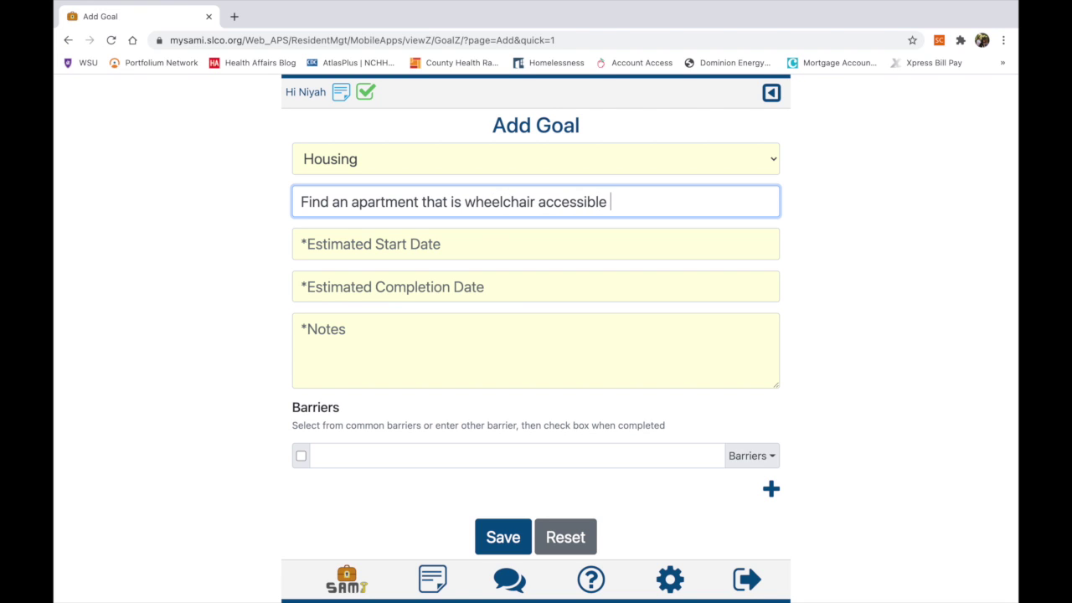
Step: Set the goal's estimated start date to 02/12/2021 and its estimated completion date to 05/01/2021
{"action": "left_click", "coordinate": [423, 243]}
{"action": "left_click", "coordinate": [402, 338]}
{"action": "left_click", "coordinate": [460, 302]}
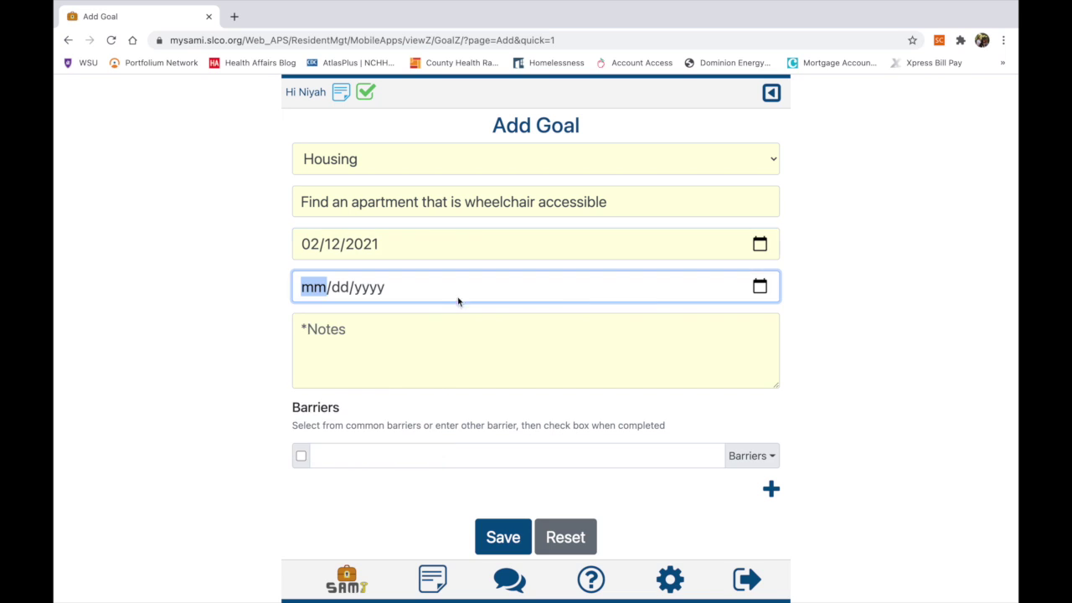
{"action": "left_click", "coordinate": [421, 318]}
{"action": "left_click", "coordinate": [421, 318]}
{"action": "left_click", "coordinate": [420, 318]}
{"action": "left_click", "coordinate": [419, 375]}
Step: Enter the notes "Work with Utah Legal Services and Utah Community Action to find Proper housing. Collect all required documents. Bring packing."
{"action": "left_click", "coordinate": [411, 354]}
{"action": "type", "text": "Work with Utah "}
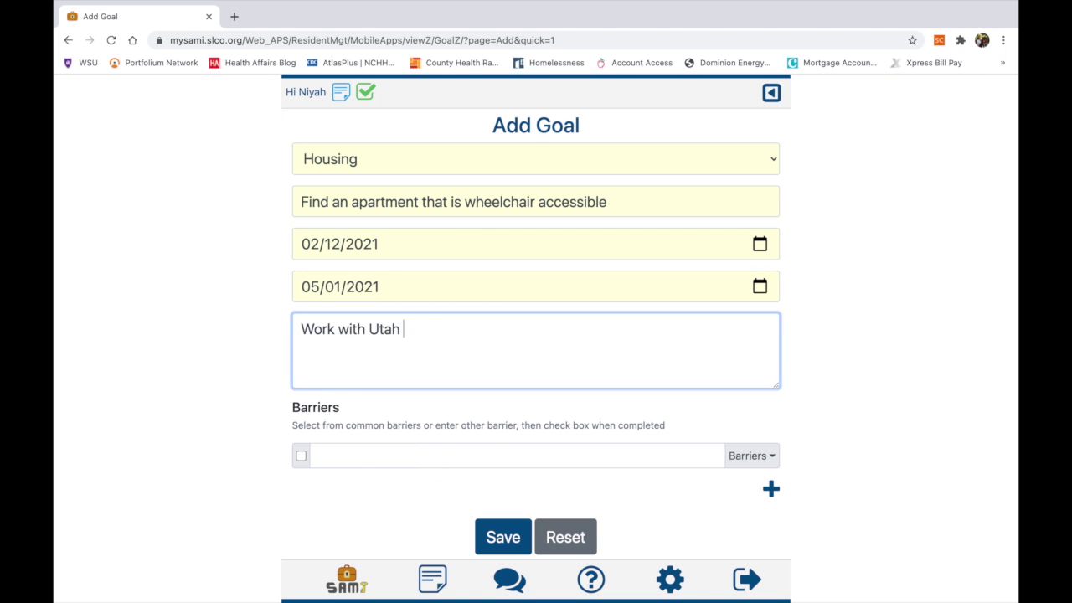
{"action": "type", "text": "Legal Serices "}
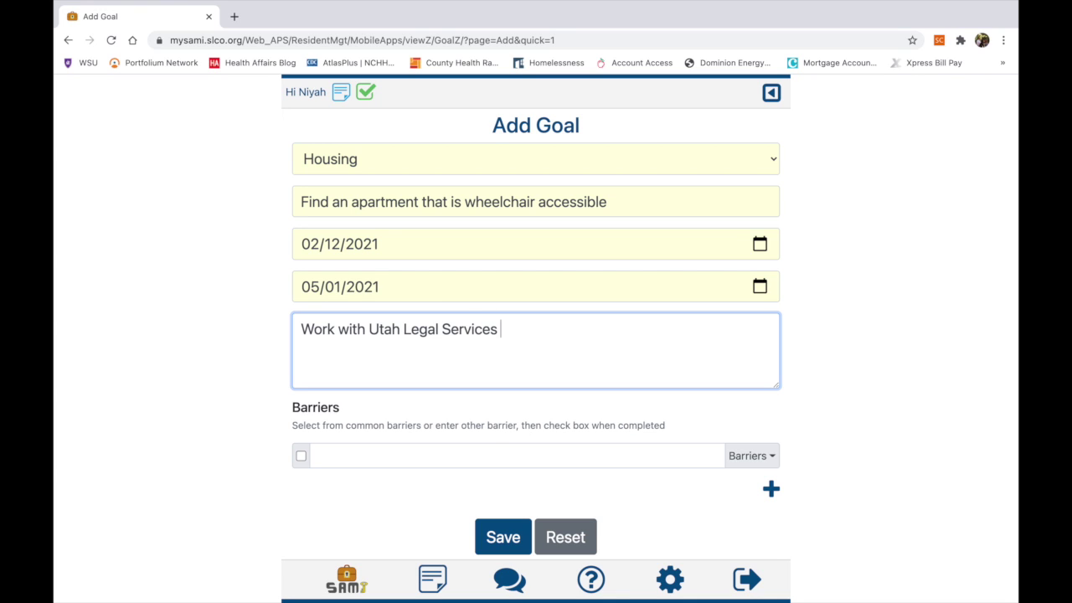
{"action": "type", "text": "and Utah Communicy Action to find "}
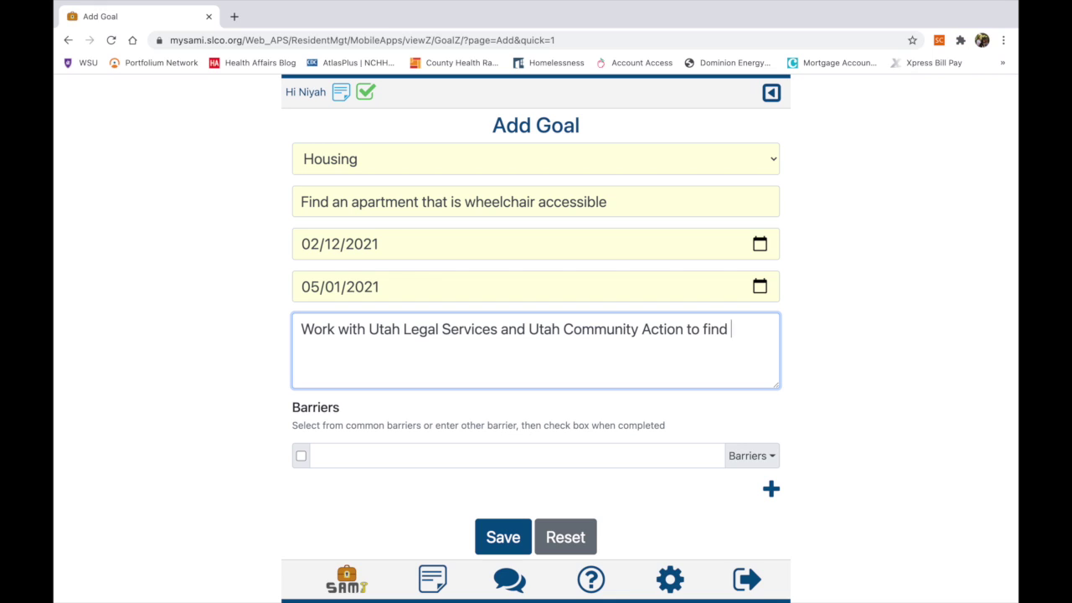
{"action": "type", "text": "Proper housing. Collect all required "}
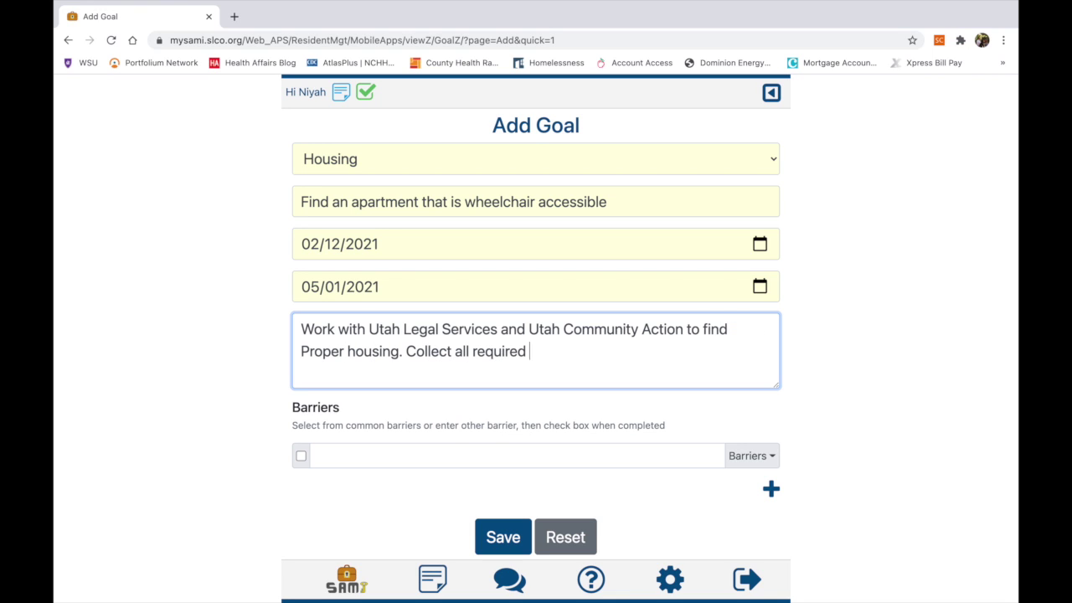
{"action": "type", "text": "documents. Bring packing."}
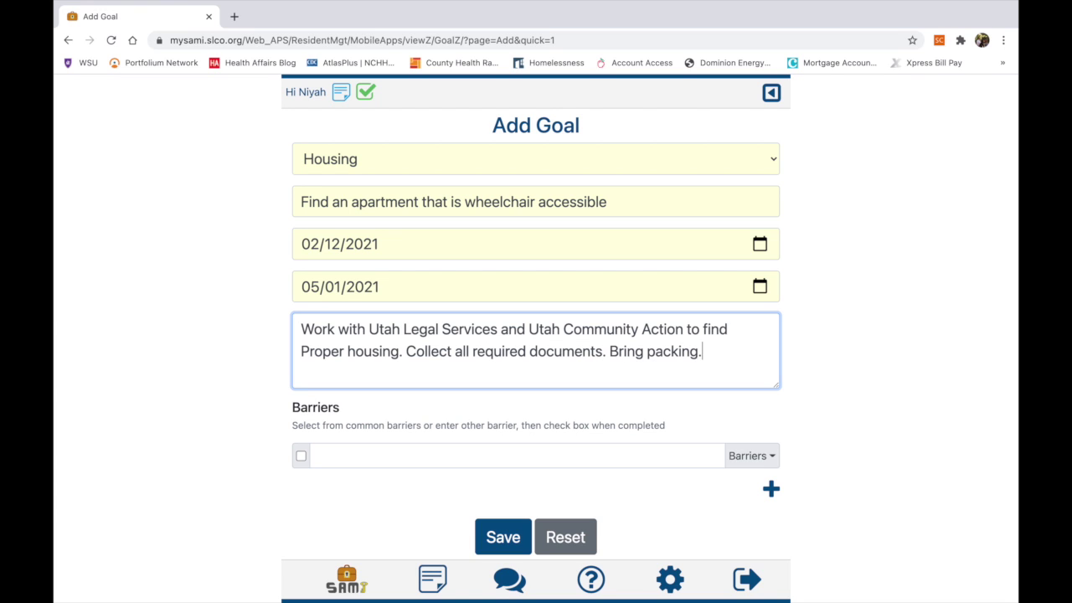
Step: Add Technology Access, marked as completed, and Eligibility Documentation as barriers, and save the Housing goal
{"action": "left_click", "coordinate": [748, 457]}
{"action": "left_click", "coordinate": [779, 277]}
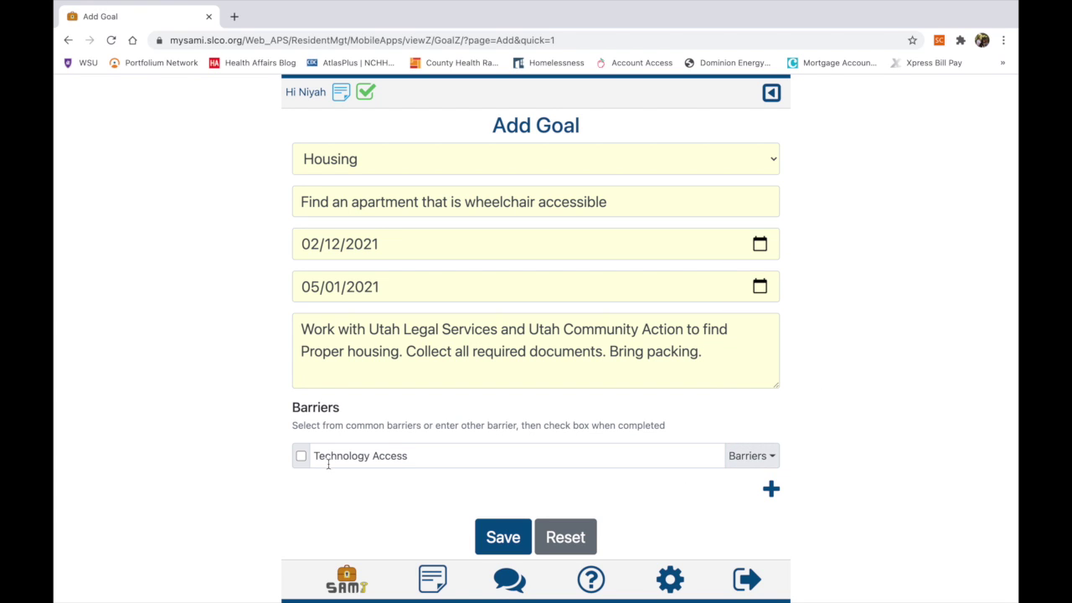
{"action": "left_click", "coordinate": [771, 489]}
{"action": "left_click", "coordinate": [747, 493]}
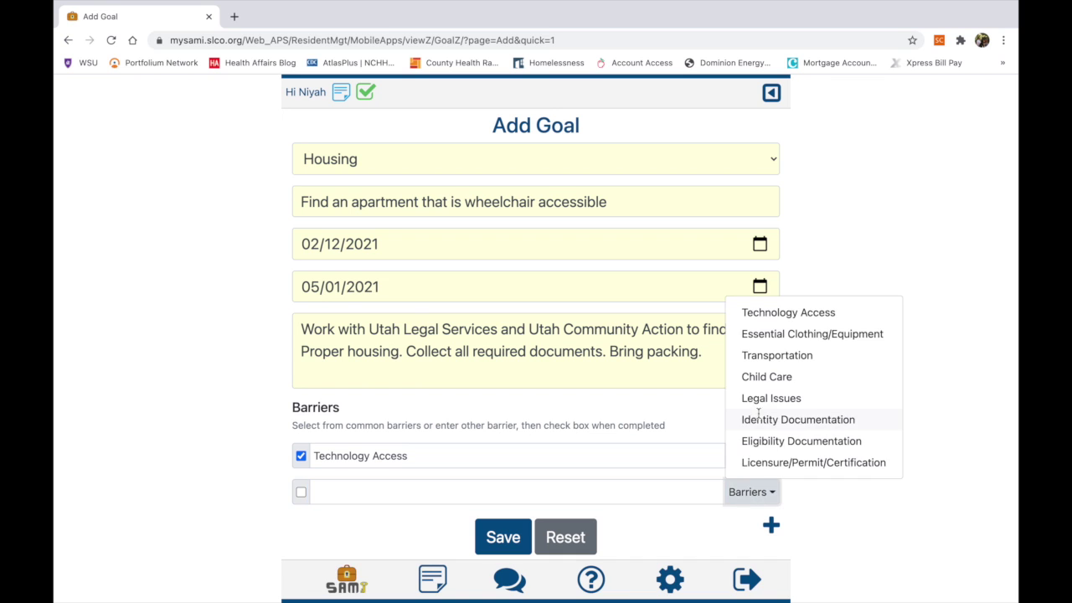
{"action": "left_click", "coordinate": [758, 441]}
{"action": "left_click", "coordinate": [502, 536]}
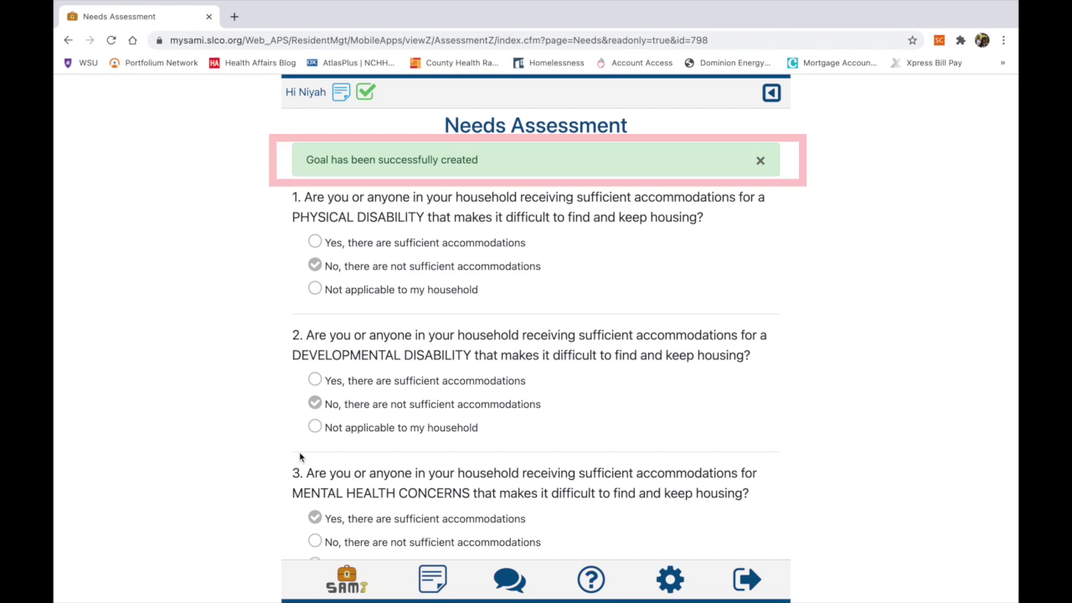
Step: Look over the further questions and answers of the past Needs Assessment
{"action": "scroll", "coordinate": [299, 455], "scroll_direction": "down", "scroll_amount": 5}
{"action": "scroll", "coordinate": [300, 456], "scroll_direction": "down", "scroll_amount": 5}
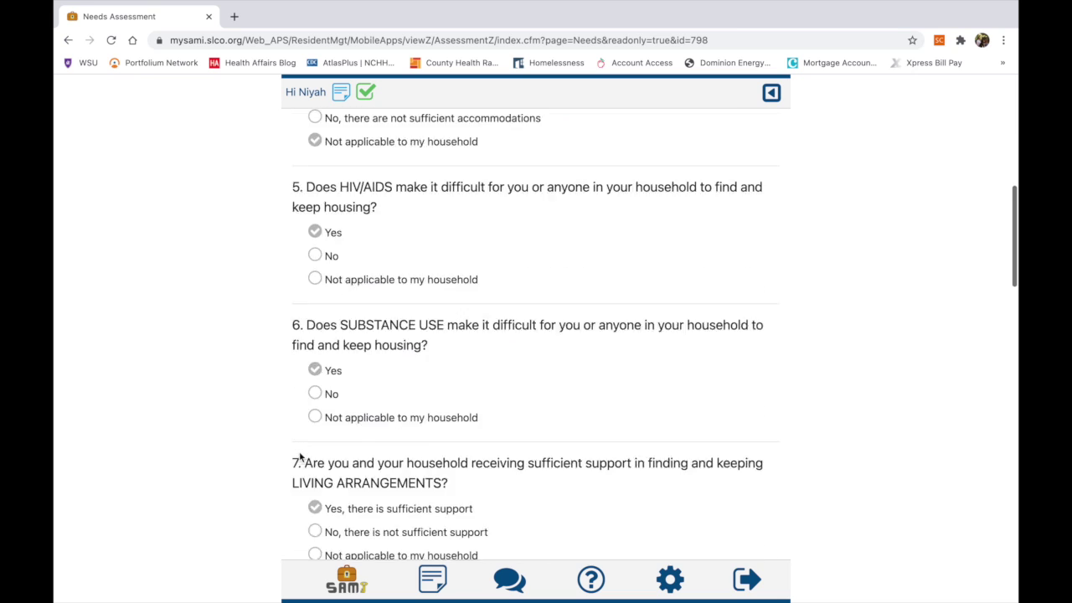
{"action": "scroll", "coordinate": [299, 455], "scroll_direction": "down", "scroll_amount": 2}
{"action": "scroll", "coordinate": [298, 455], "scroll_direction": "up", "scroll_amount": 15}
{"action": "scroll", "coordinate": [681, 154], "scroll_direction": "up", "scroll_amount": 1}
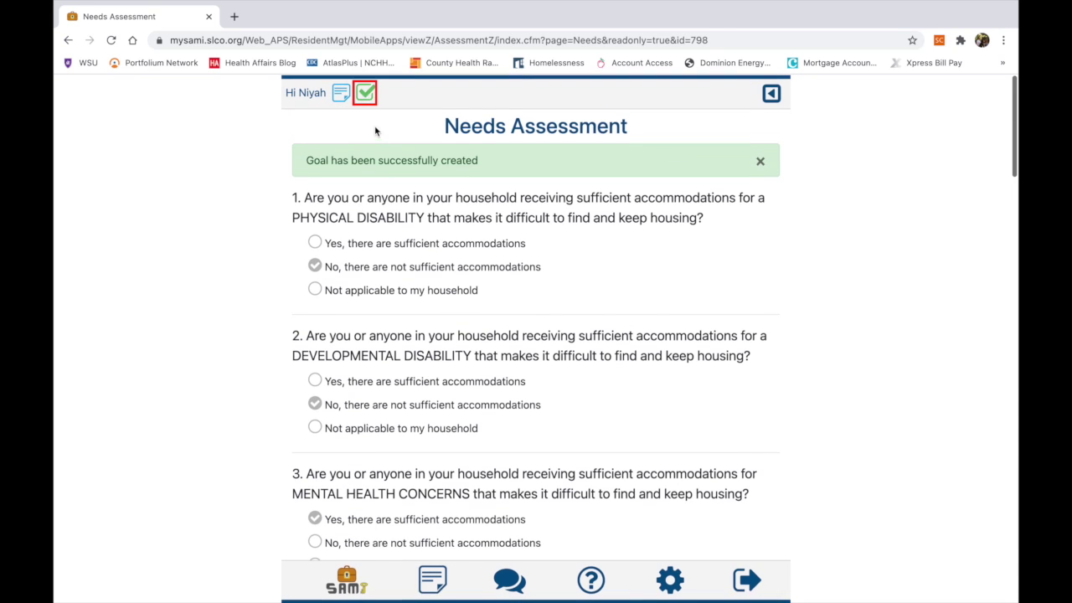
Step: Open another quick goal form and try a goal type, only to reset the form and return to the assessment list without saving
{"action": "left_click", "coordinate": [365, 92]}
{"action": "left_click", "coordinate": [474, 158]}
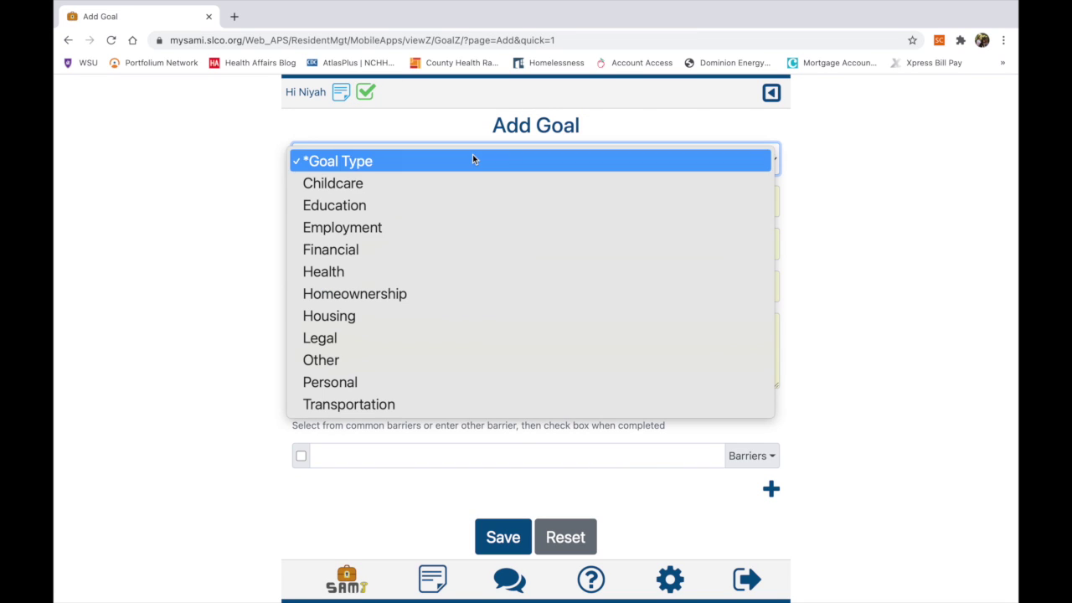
{"action": "left_click", "coordinate": [433, 275]}
{"action": "left_click", "coordinate": [566, 538]}
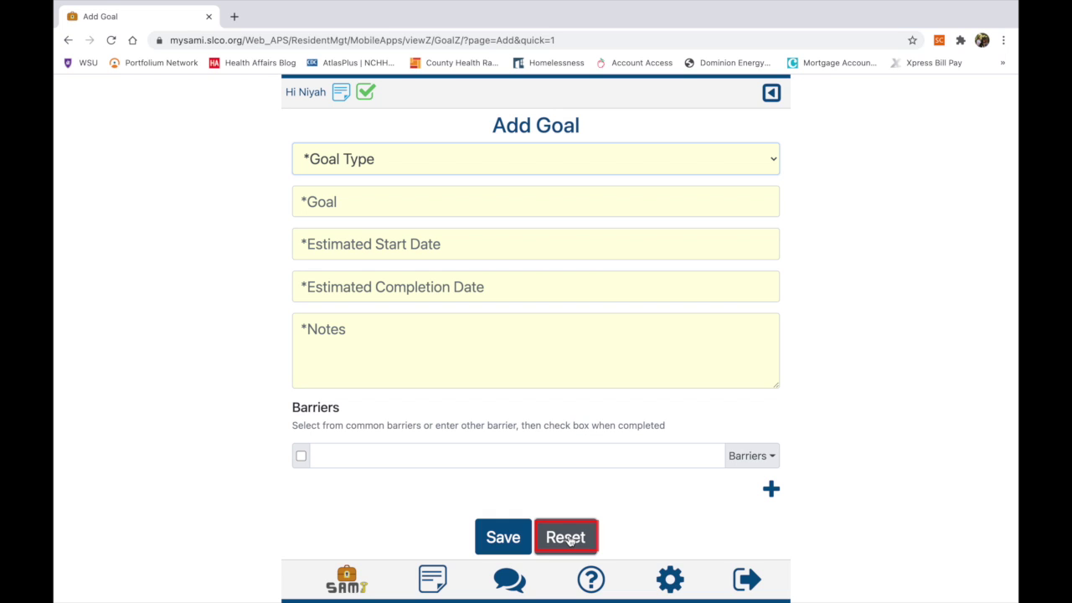
{"action": "left_click", "coordinate": [770, 93]}
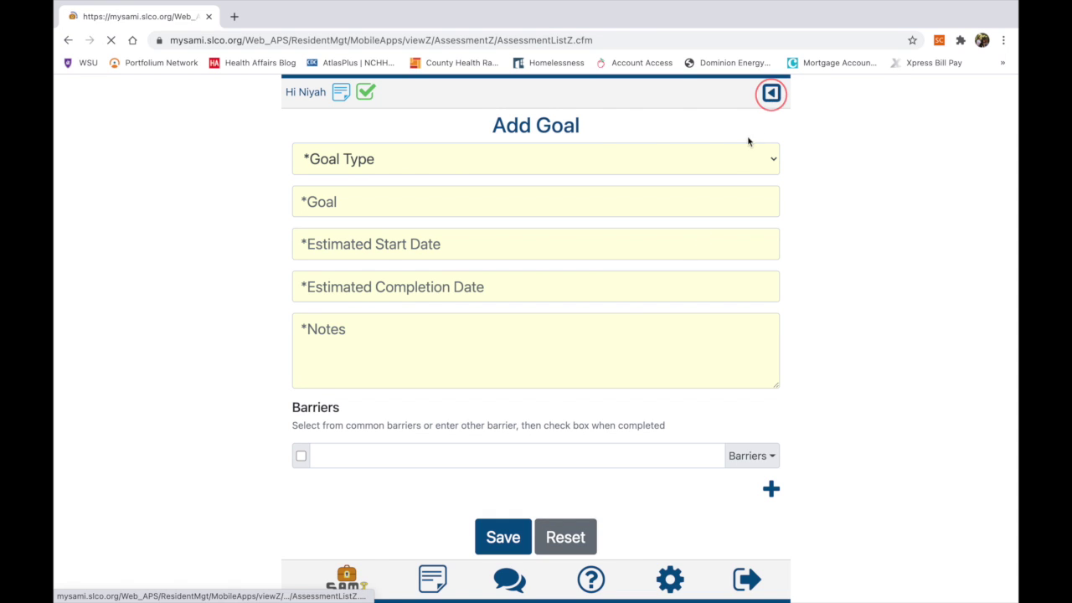